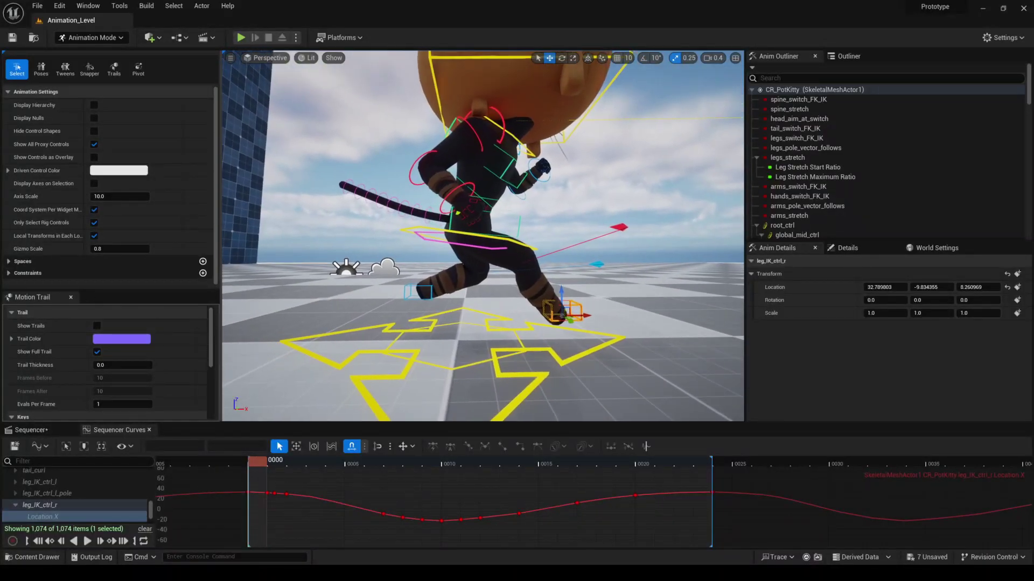
Play back the run cycle briefly, and turn on the motion trail for the right leg IK control.
key("space")
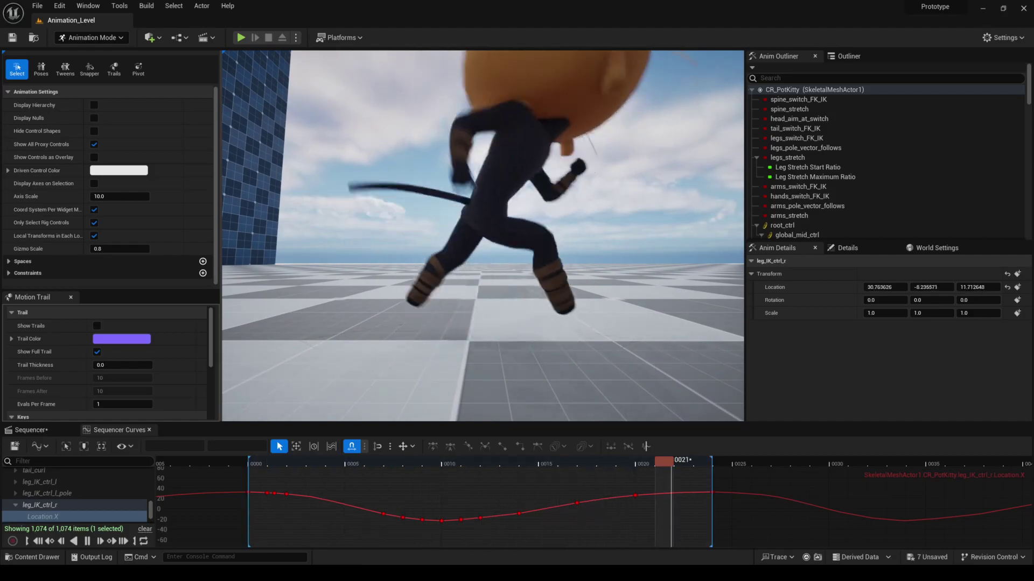
key("space")
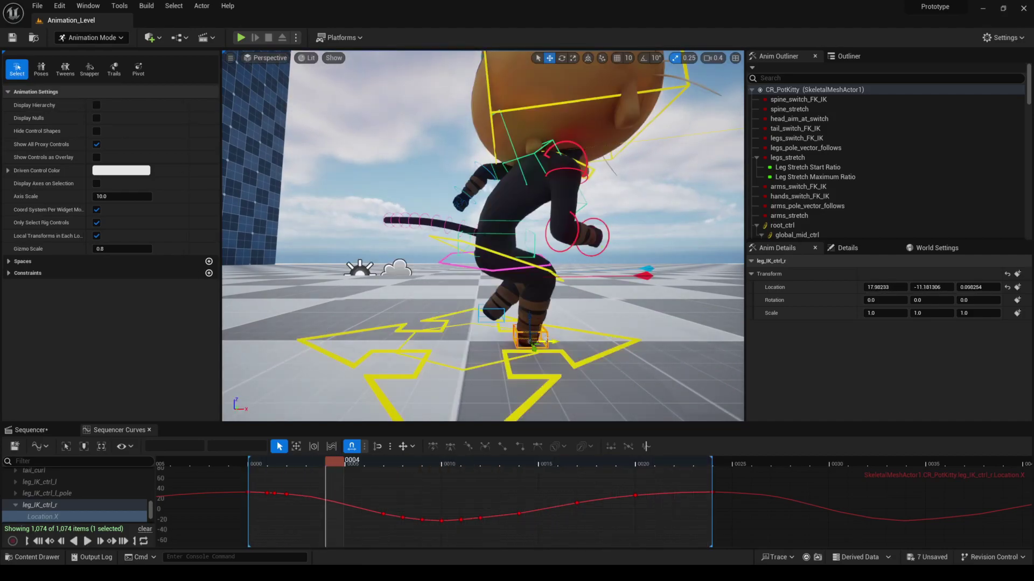
left_click(547, 341)
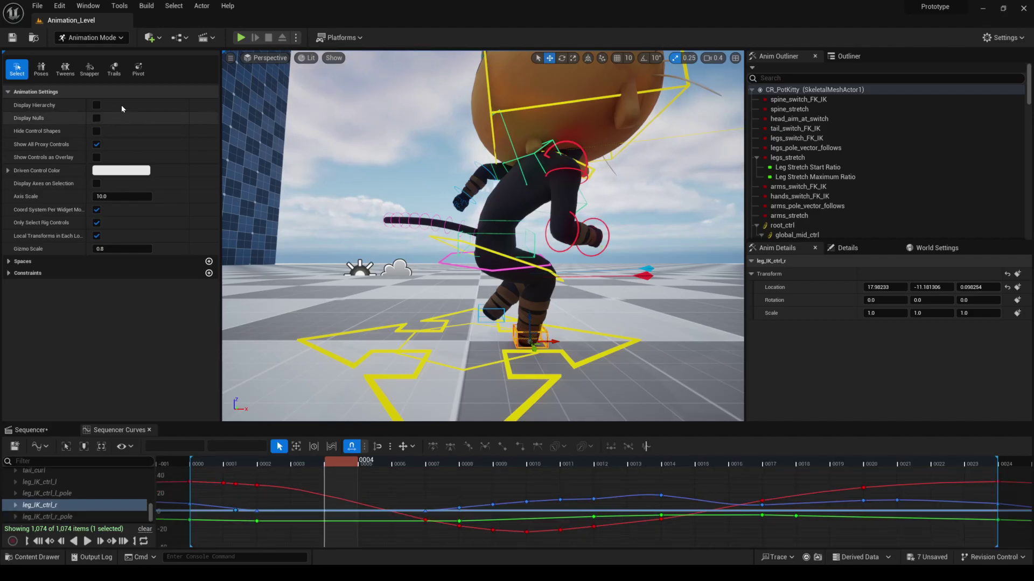
left_click(114, 69)
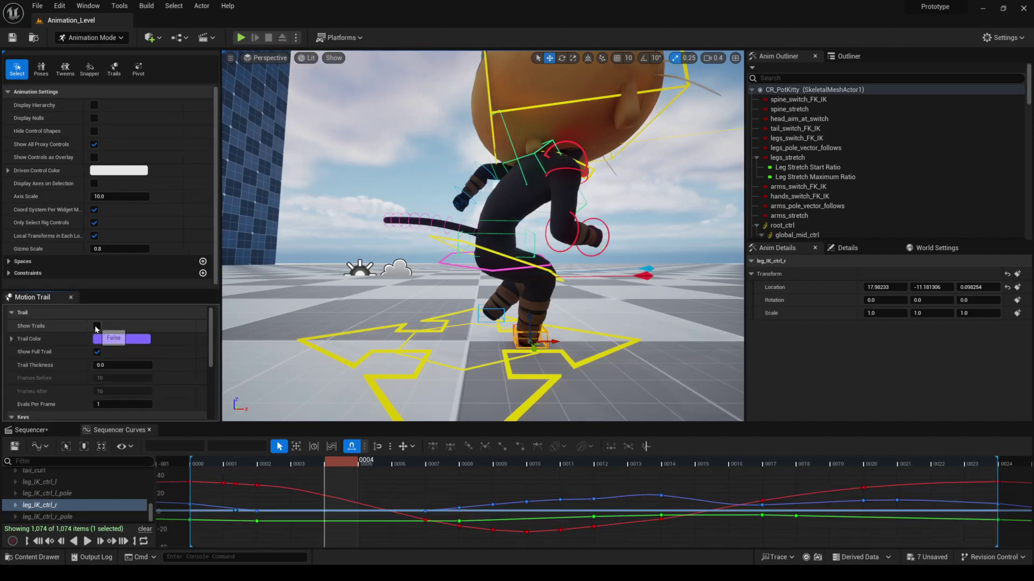
left_click(97, 326)
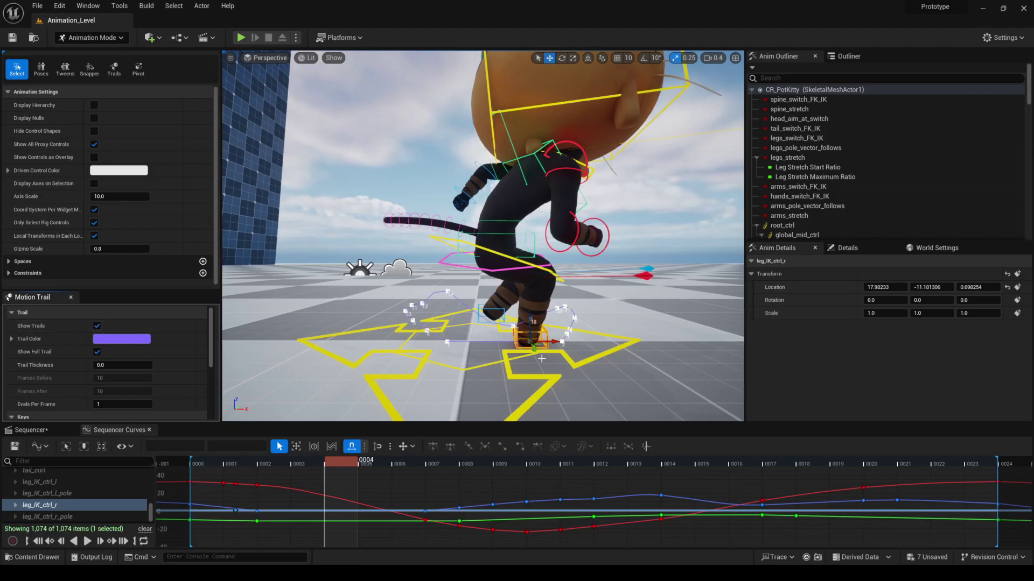
Play the run cycle against the foot's motion trail and look through the Motion Trail key options.
key("space")
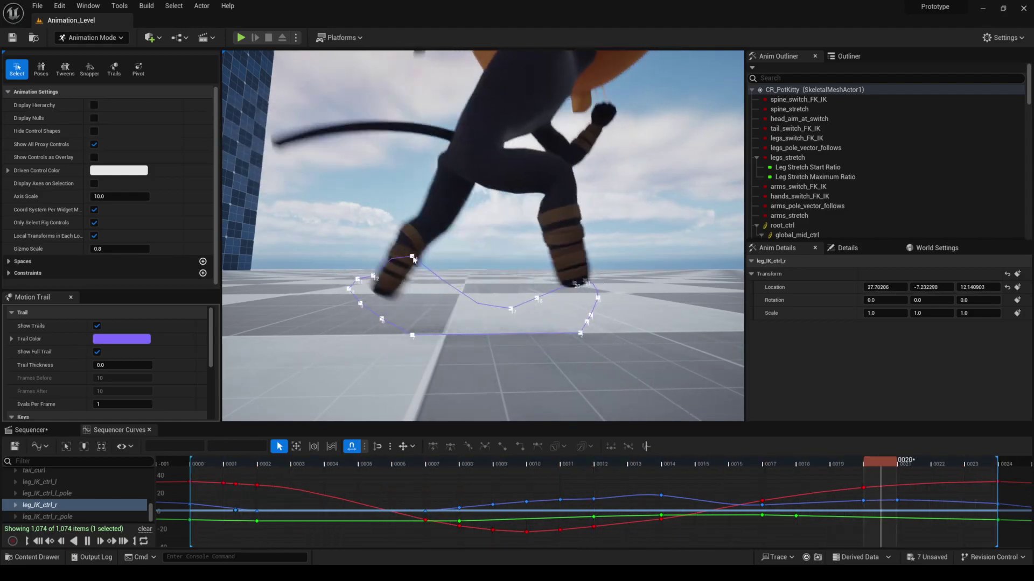
key("space")
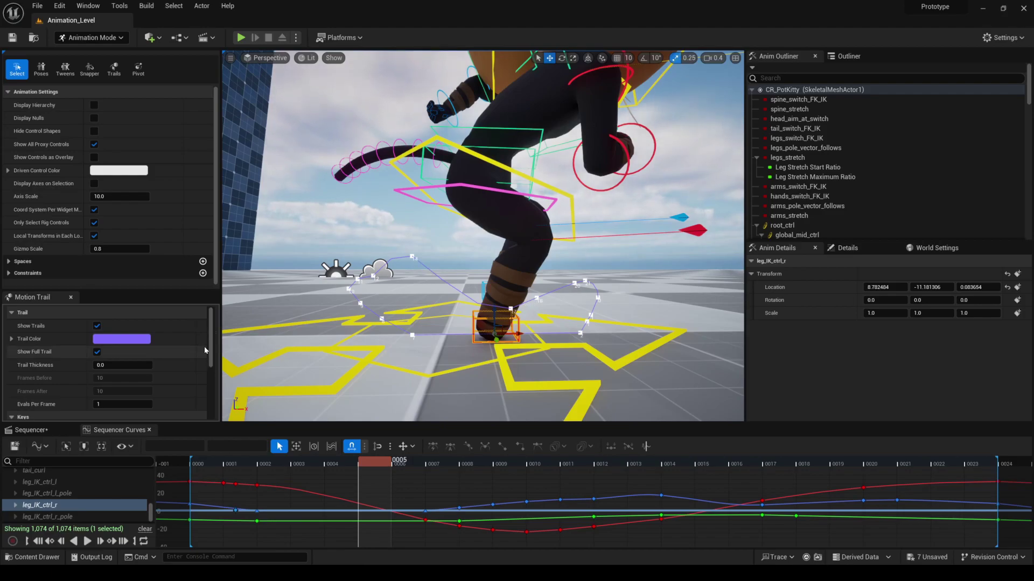
scroll(208, 350, "down", 3)
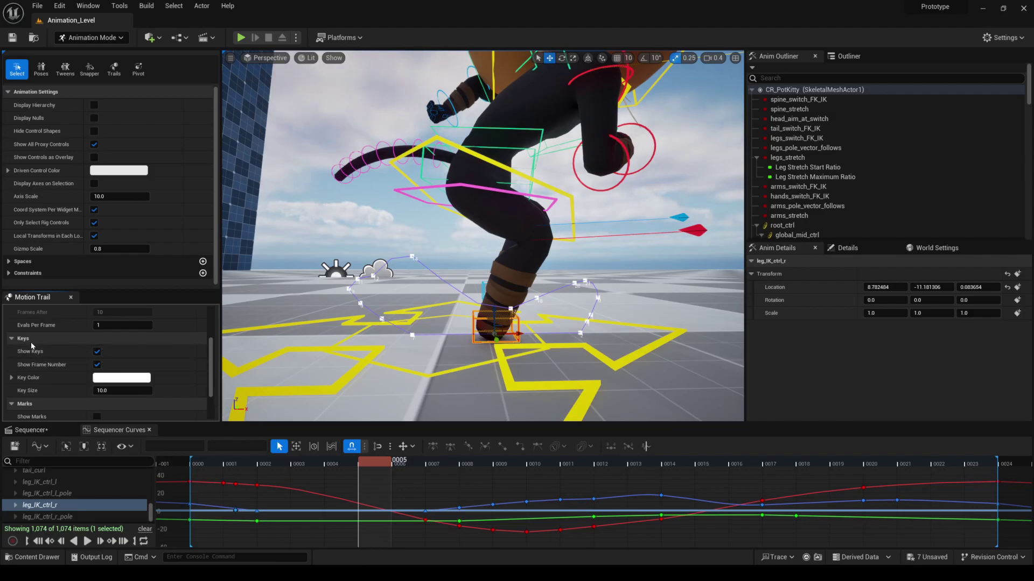
scroll(161, 361, "up", 3)
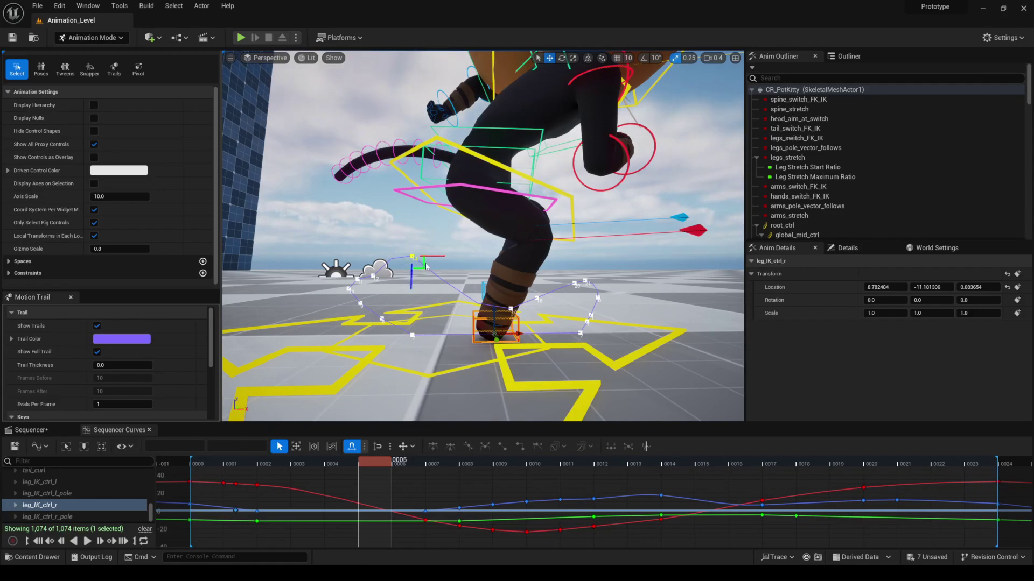
Lower the highest key on the right foot's motion trail and play back the result.
left_click_drag(412, 281, 411, 280)
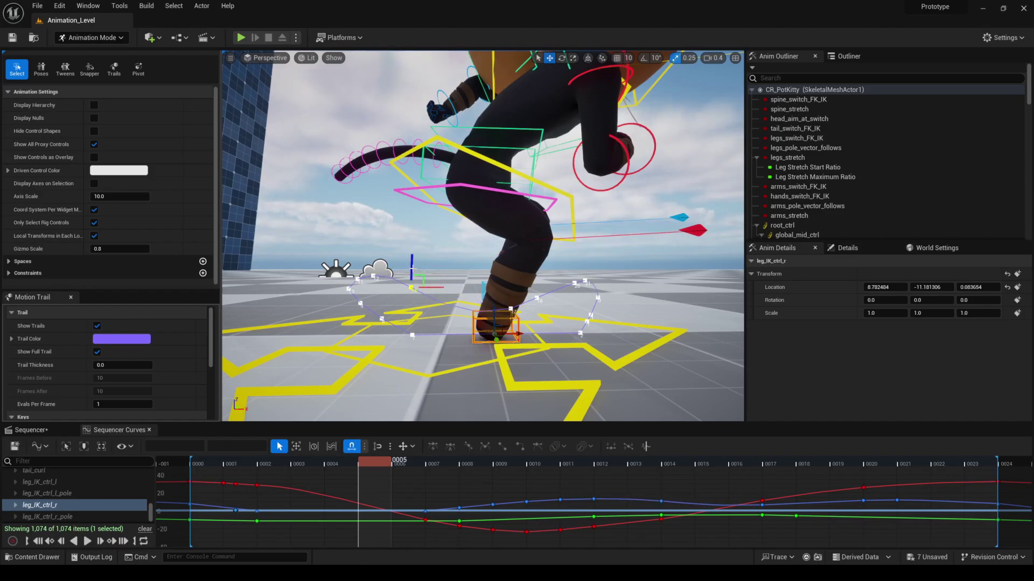
key("space")
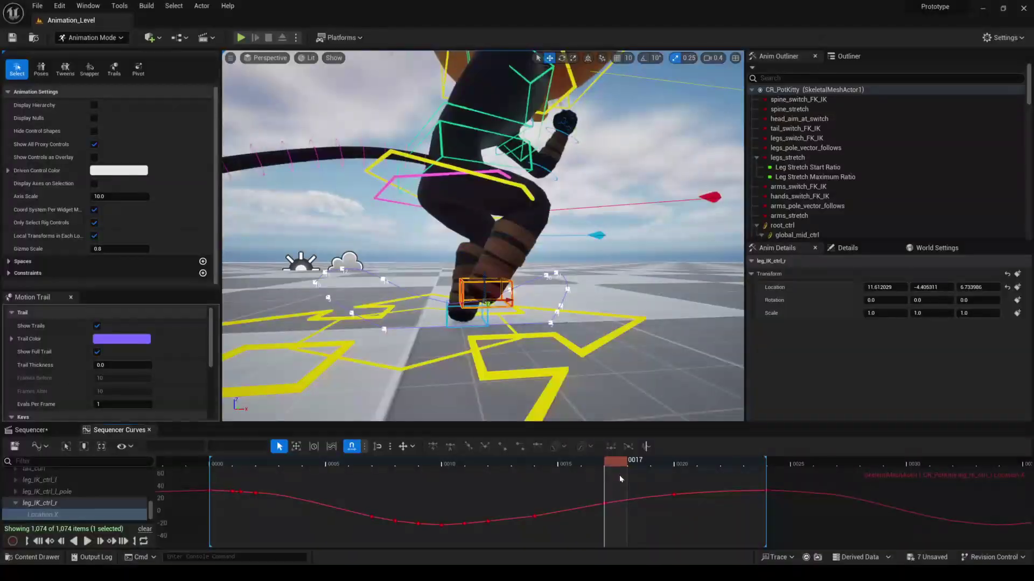
Enlarge the curve editor area and go to frame 17 of the run cycle.
left_click_drag(619, 475, 569, 497)
key("Right")
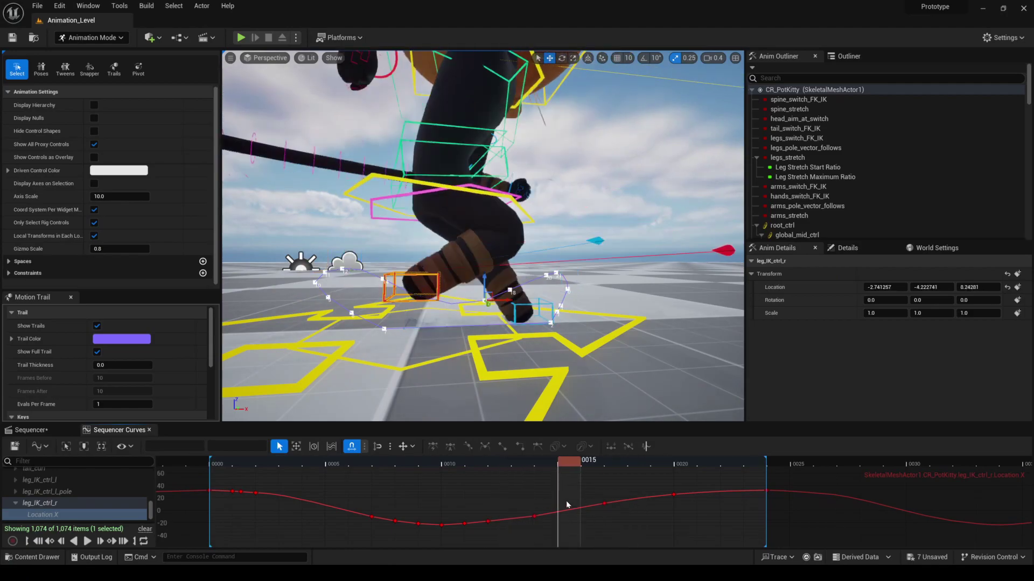
left_click_drag(600, 425, 601, 387)
left_click(618, 428)
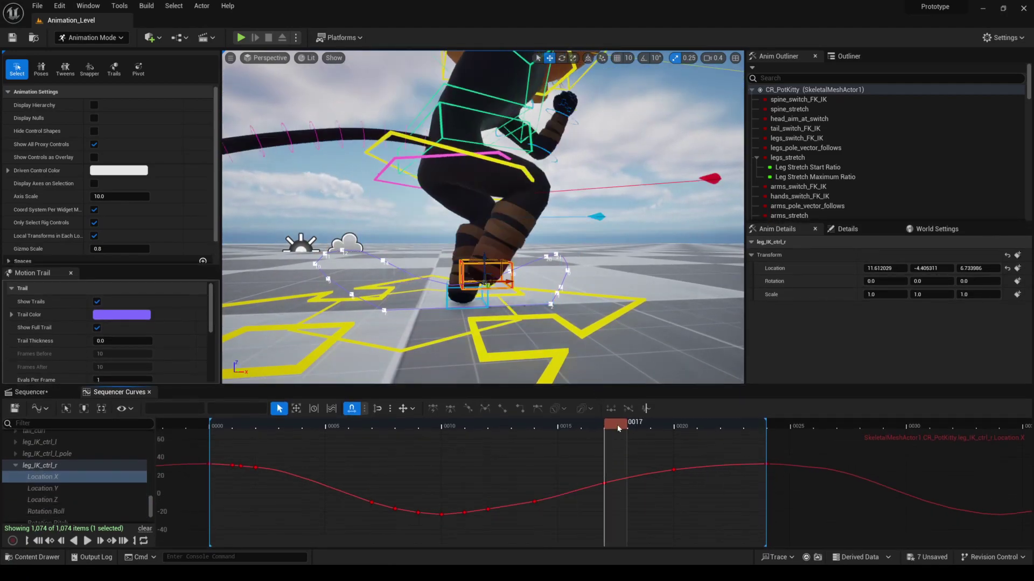
Lower the Location X key of leg_IK_ctrl_r at frame 17 to about 9.38.
left_click_drag(589, 468, 613, 497)
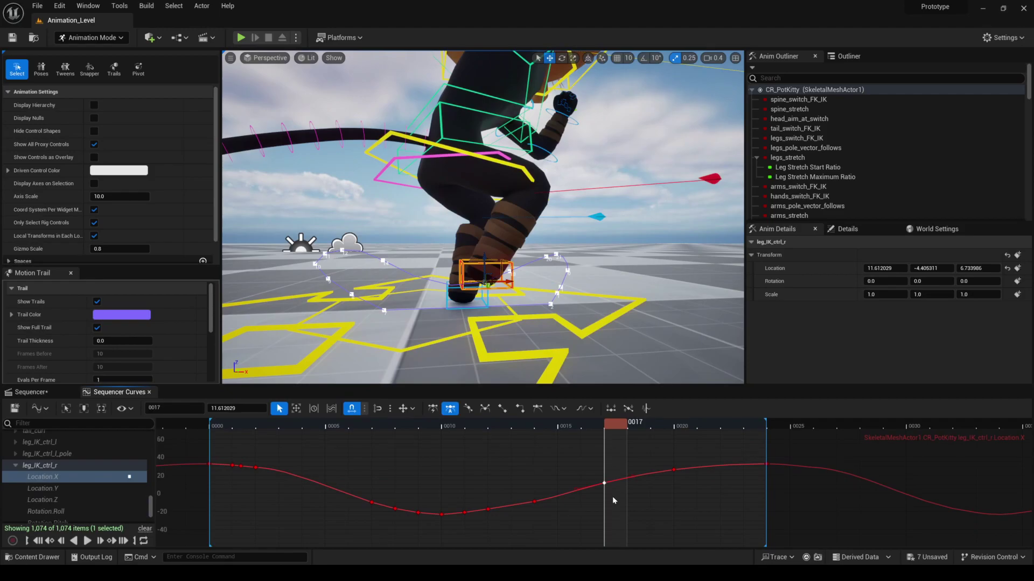
mouse_move(604, 485)
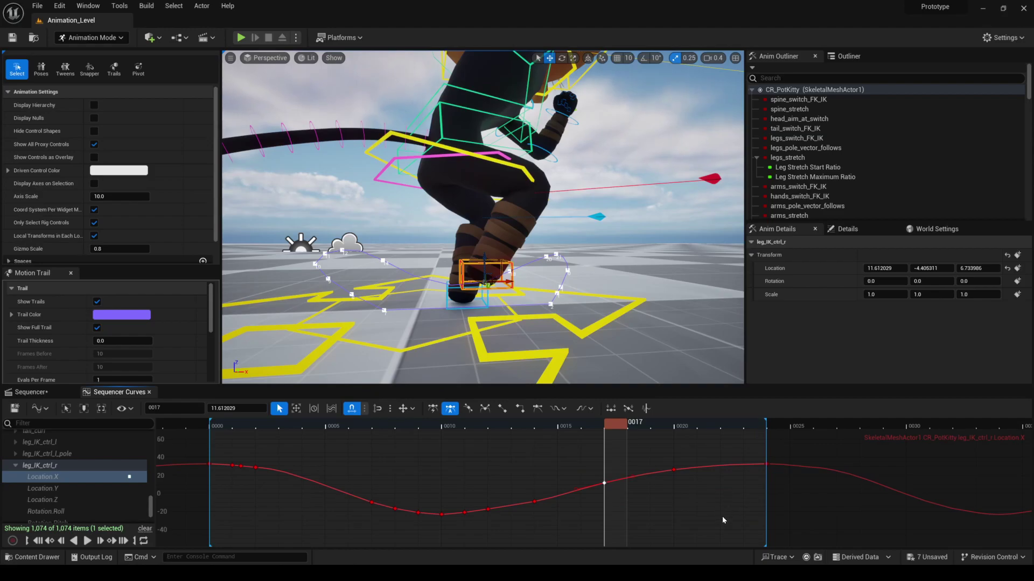
middle_click_drag(719, 517, 706, 497)
Try the Y Only and Both axis limits on the frame 17 Location X key, and undo the key's last move.
left_click(408, 408)
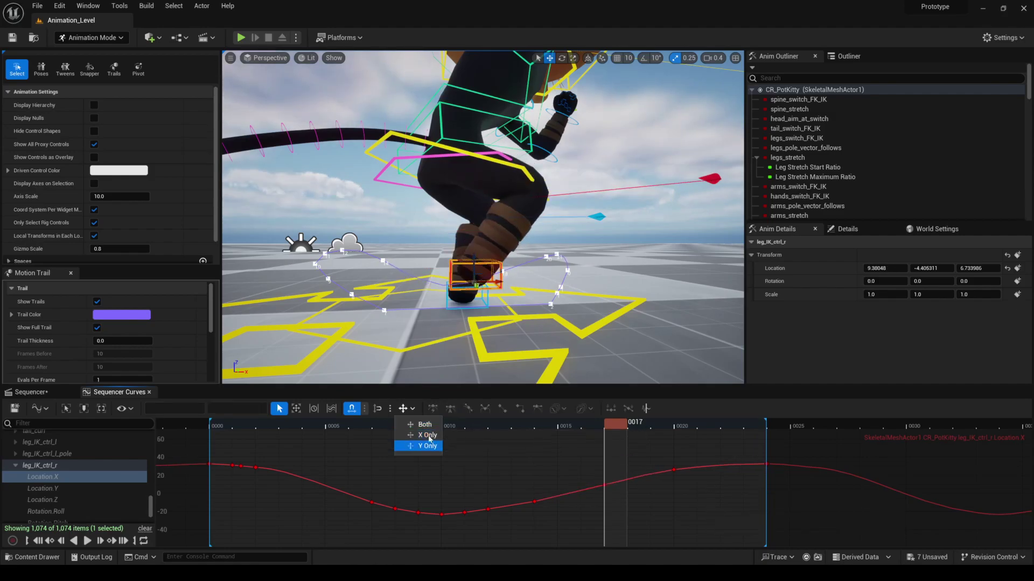
left_click(428, 446)
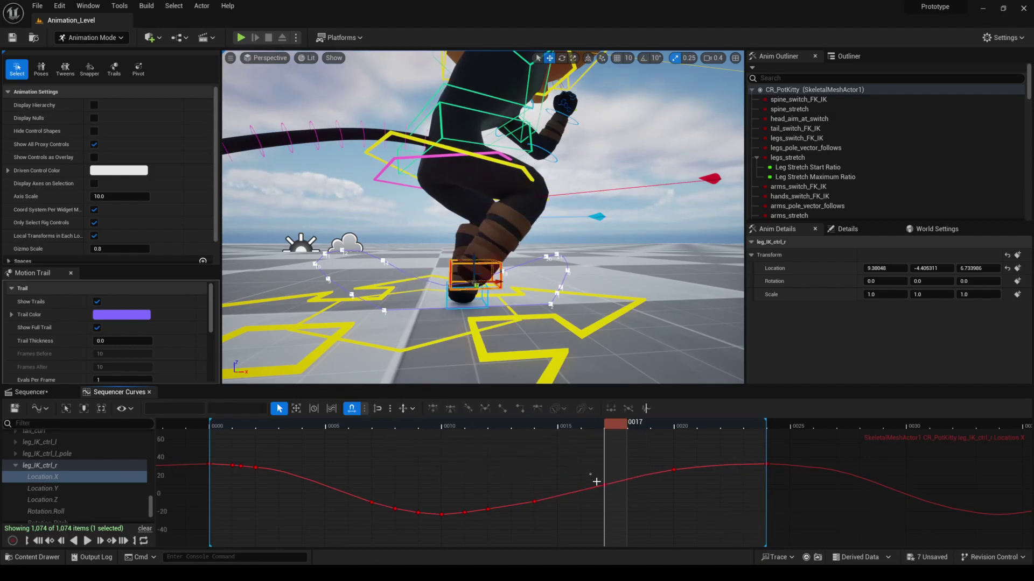
left_click(604, 485)
left_click(410, 409)
left_click(421, 423)
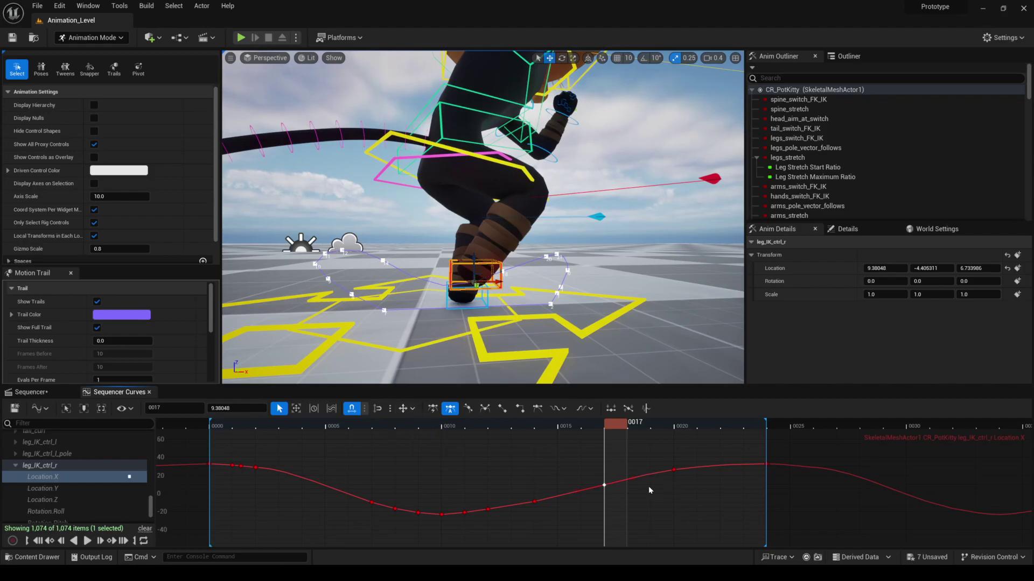
mouse_move(629, 503)
middle_mouse_down()
mouse_move(648, 499)
mouse_move(598, 498)
mouse_move(640, 498)
middle_mouse_up()
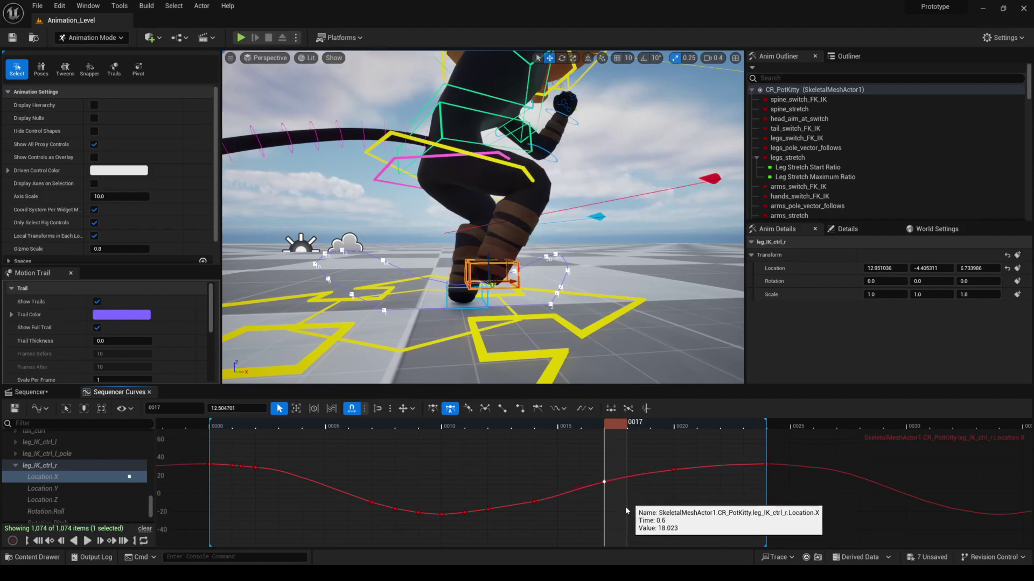
key("ctrl+z")
left_click(412, 410)
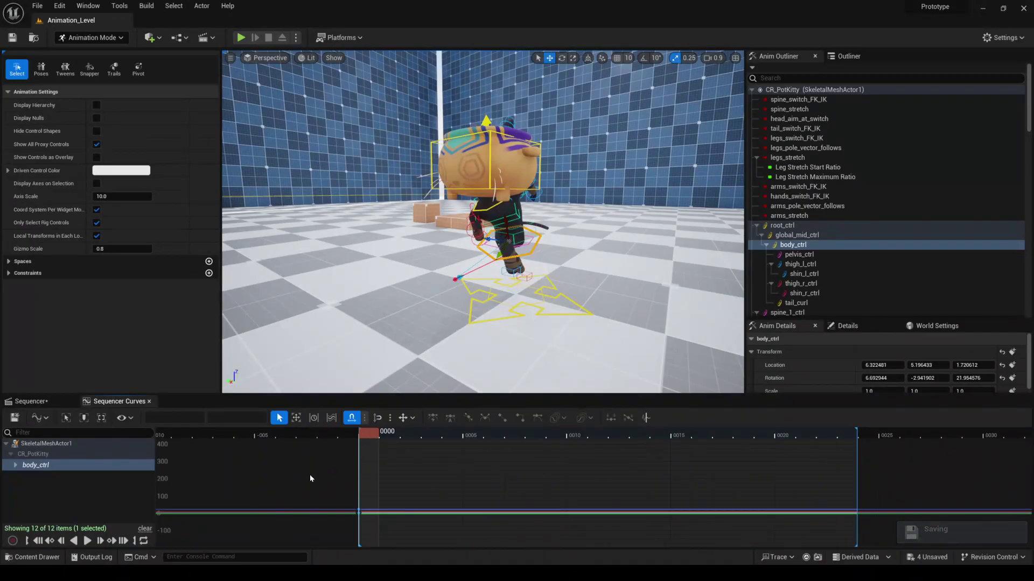
Select all of the character's rig controls at frame 0.
left_click_drag(312, 506, 369, 534)
right_click_drag(530, 265, 485, 264, "alt")
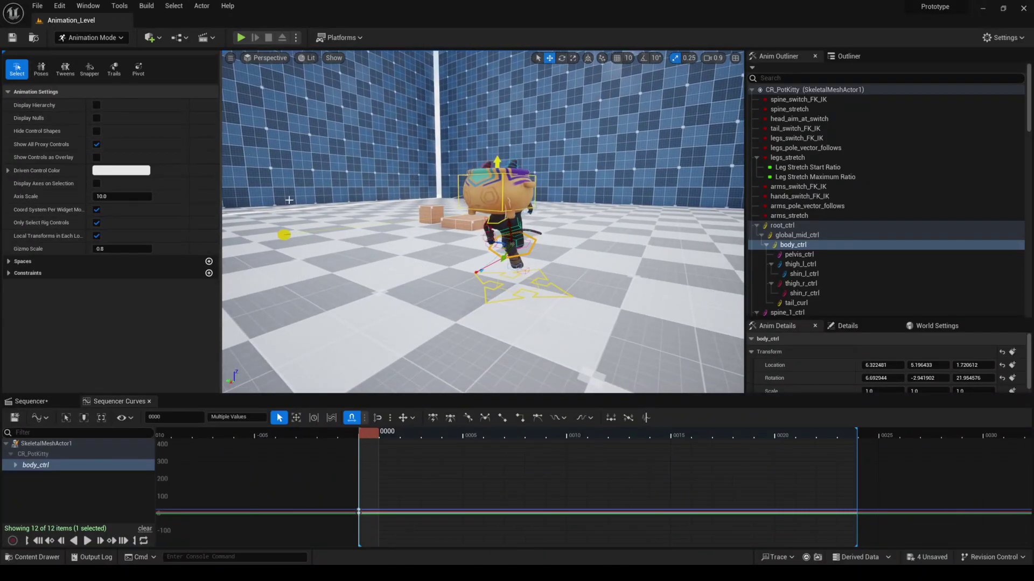
left_click_drag(259, 137, 610, 323)
right_click_drag(669, 506, 533, 511)
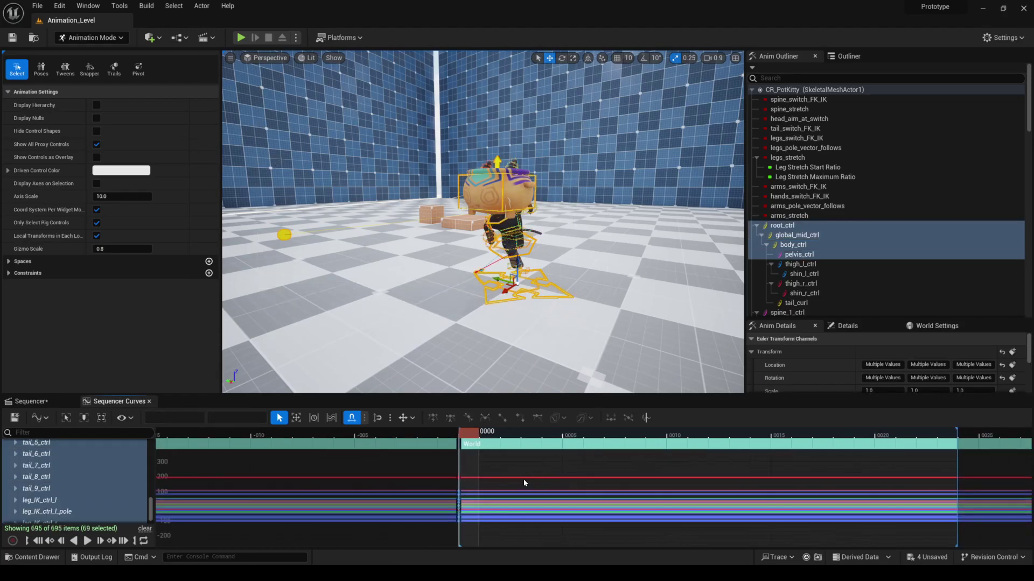
Save the selected controls as a Control Rig pose asset named ControlRigPoseasdasd.
left_click(41, 69)
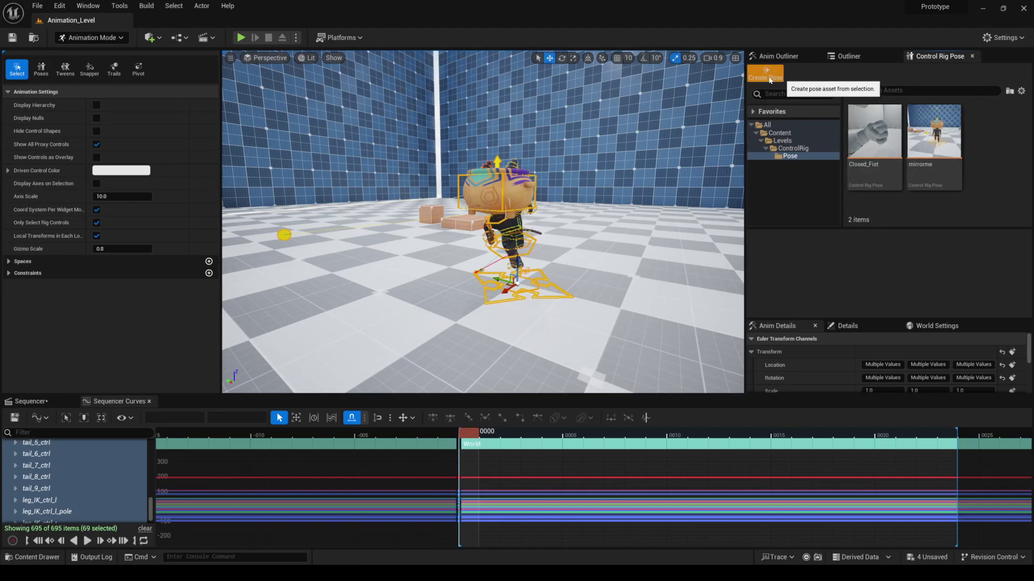
left_click(770, 79)
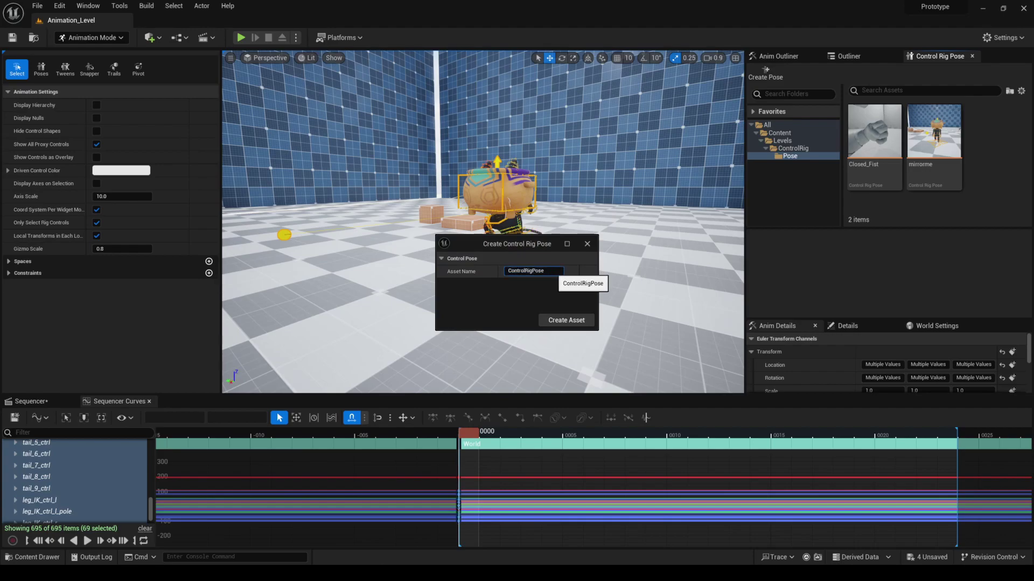
type("asdasd")
key("Return")
Paste the ControlRigPoseasdasd pose onto its controls at frame 5, with Key and Mirror enabled and both mirror axes set to Z.
right_click_drag(581, 282, 596, 296)
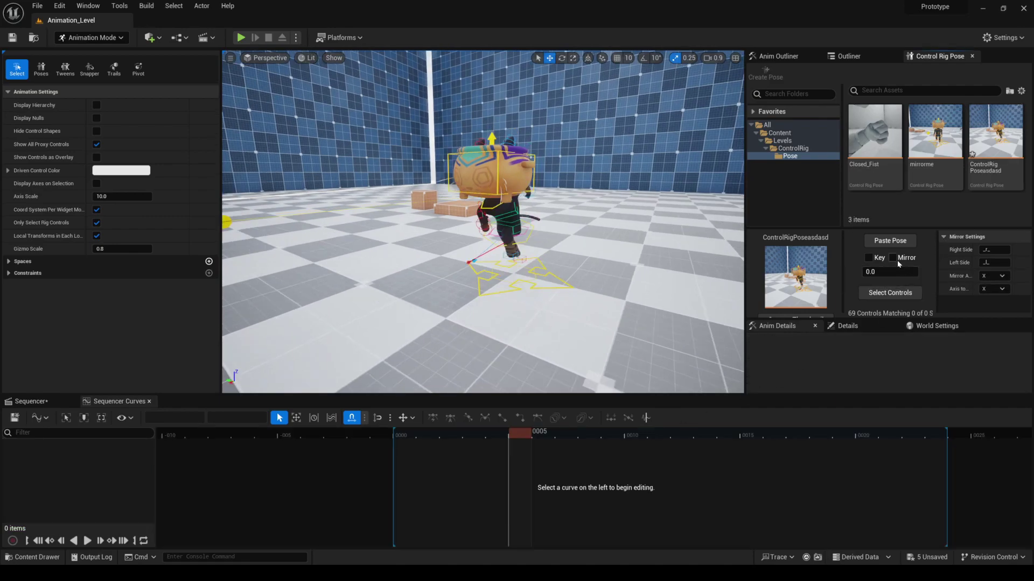
left_click(993, 178)
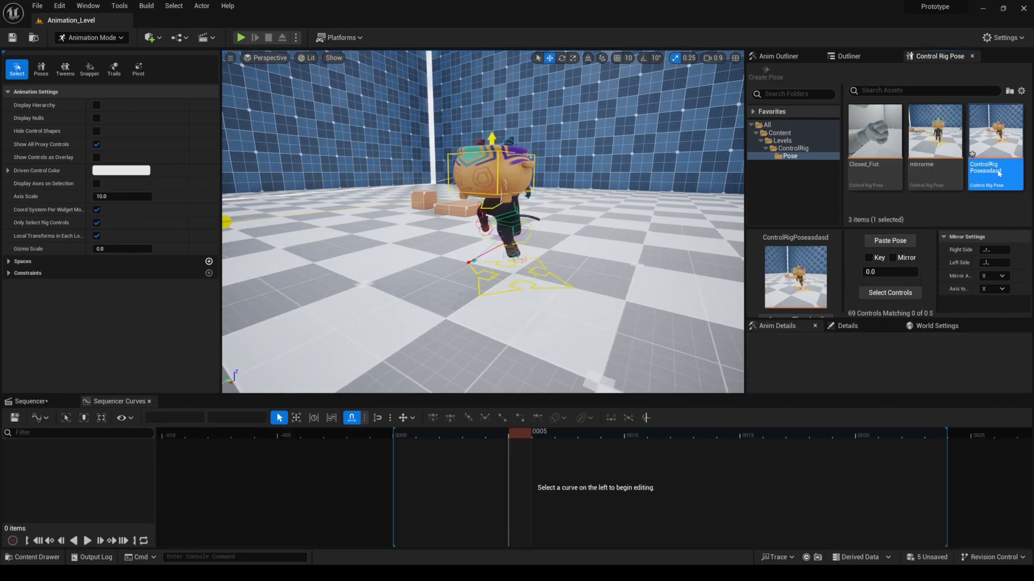
left_click(889, 294)
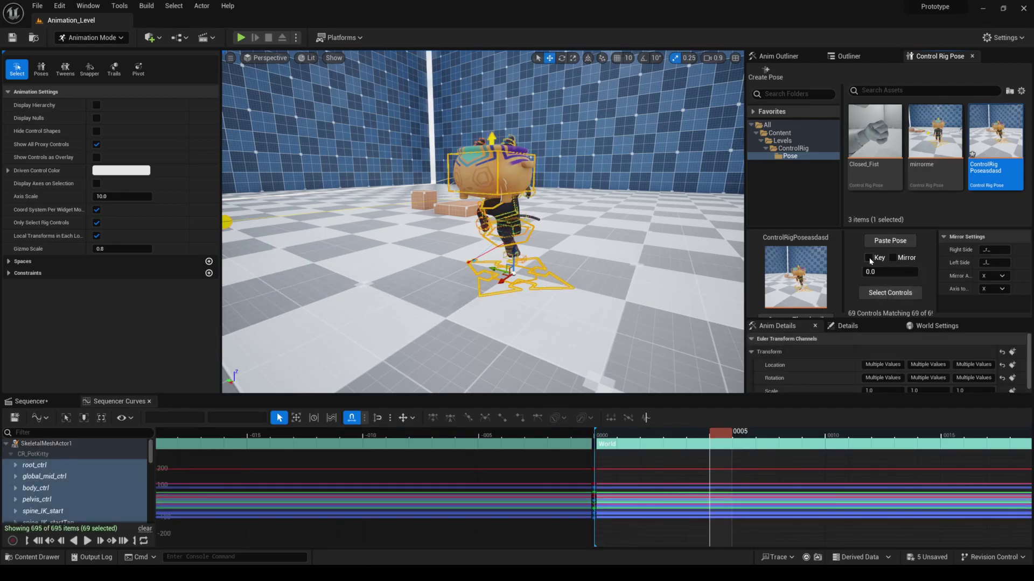
scroll(599, 498, "up", 5)
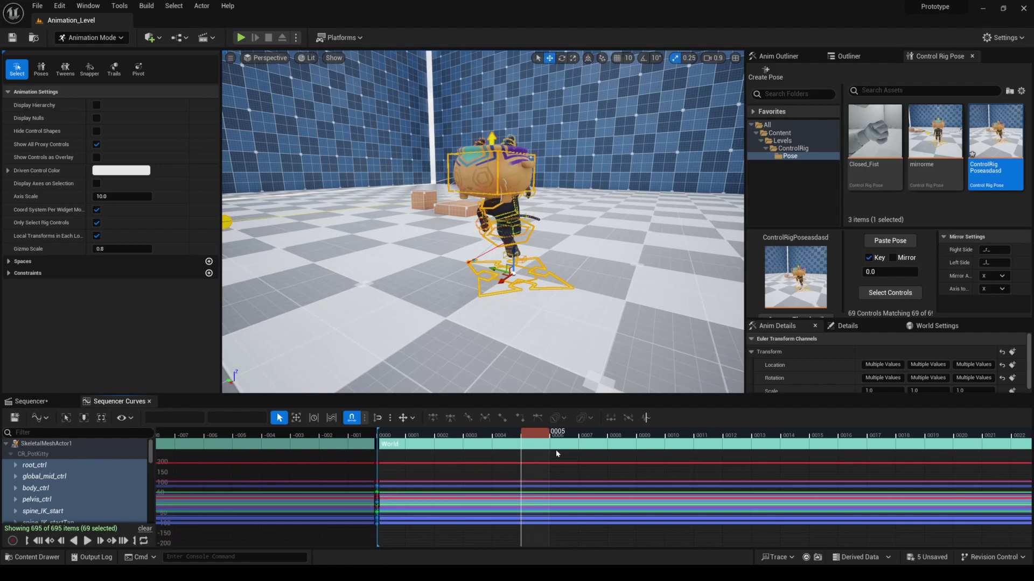
left_click(893, 257)
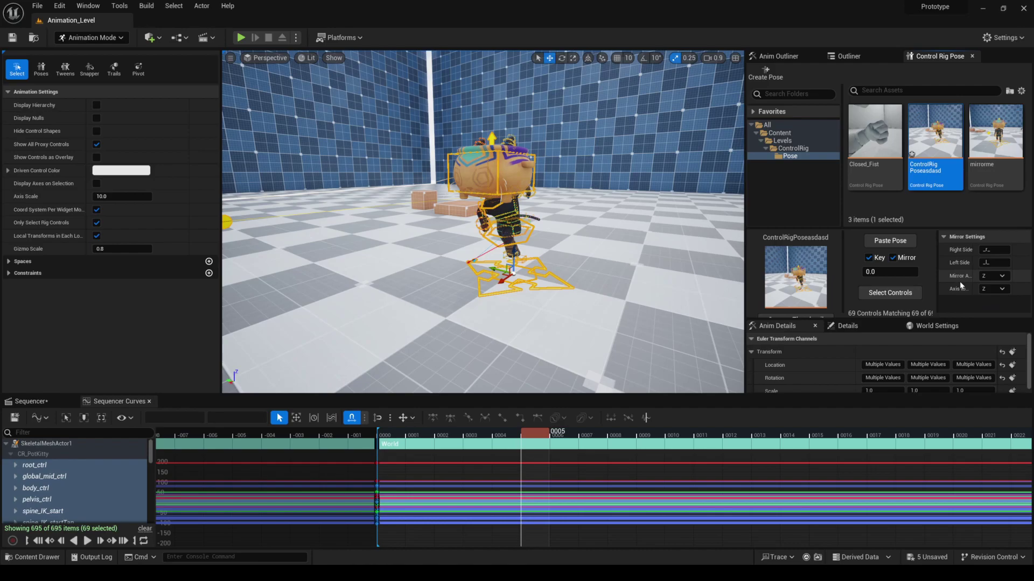
left_click(894, 241)
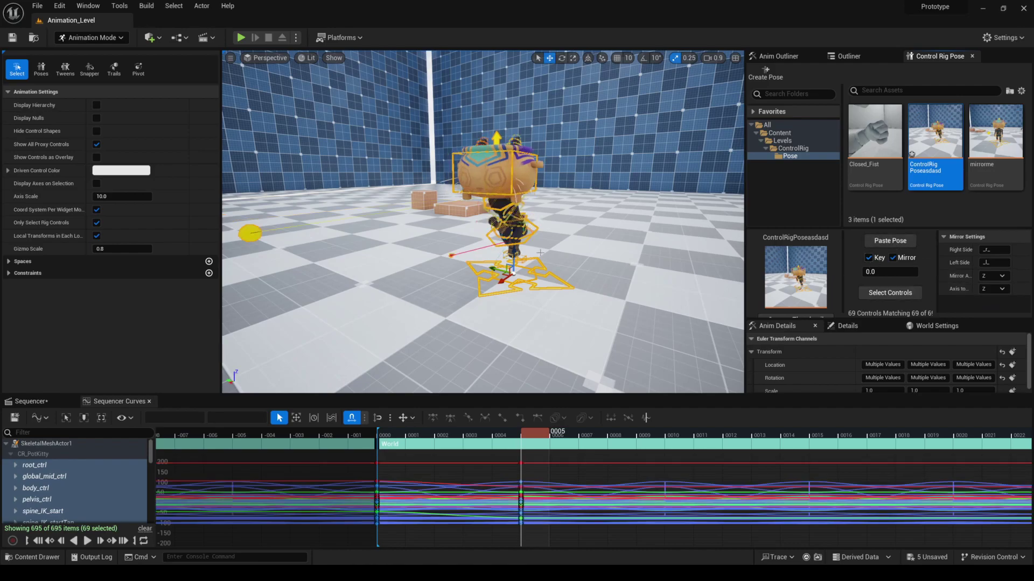
Compare the original pose at frame 0 with the mirrored pose at frame 5 from the front.
left_click_drag(540, 252, 627, 229, "alt")
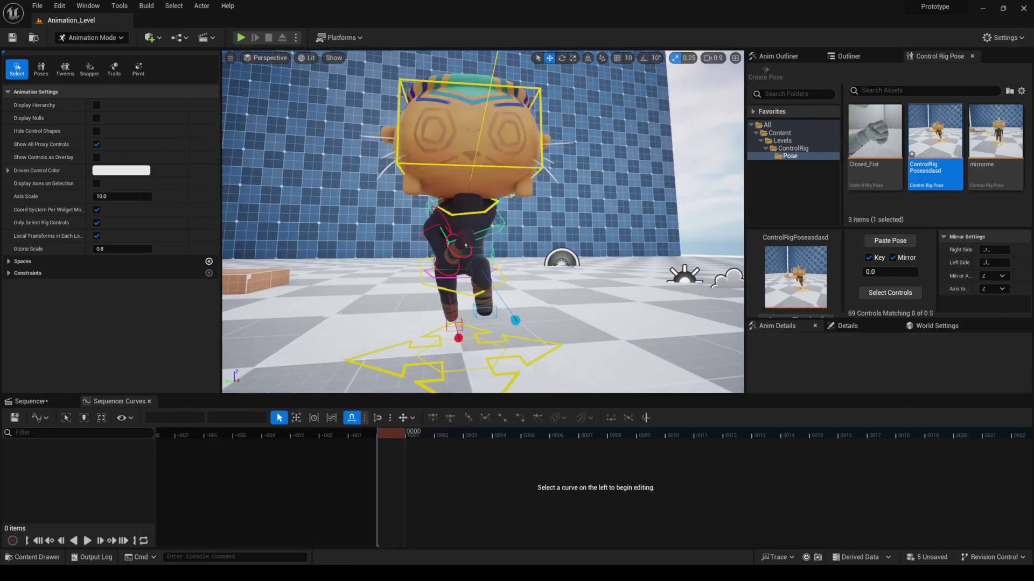
key("period")
key("comma")
key("period")
key("comma")
key("period")
key("comma")
key("period")
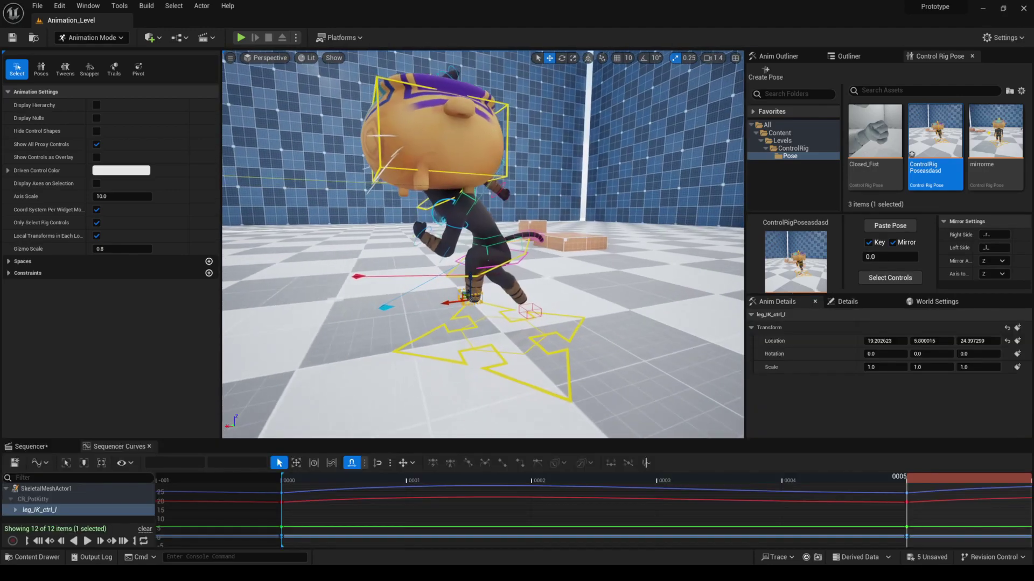
Copy the location of the left foot IK control and paste it onto the right foot IK control at frame 5.
right_click_drag(483, 245, 467, 261)
left_click(467, 261)
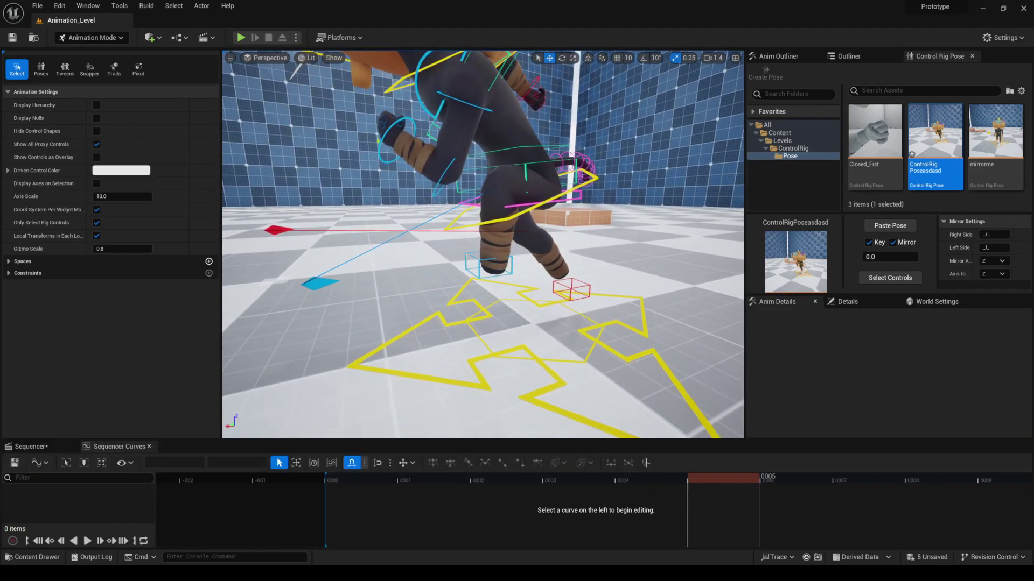
left_click(487, 262)
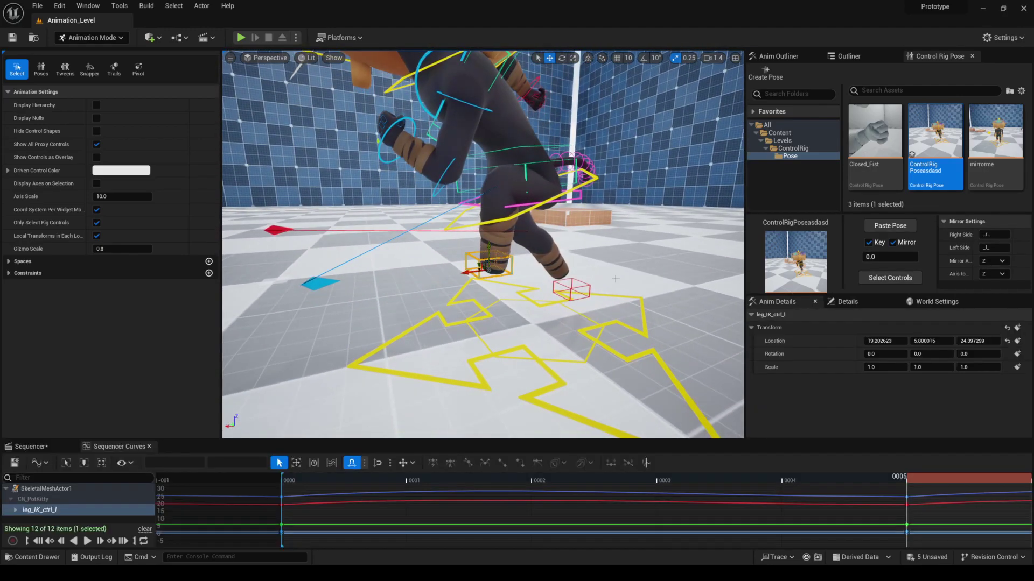
left_click(571, 289)
right_click(805, 344)
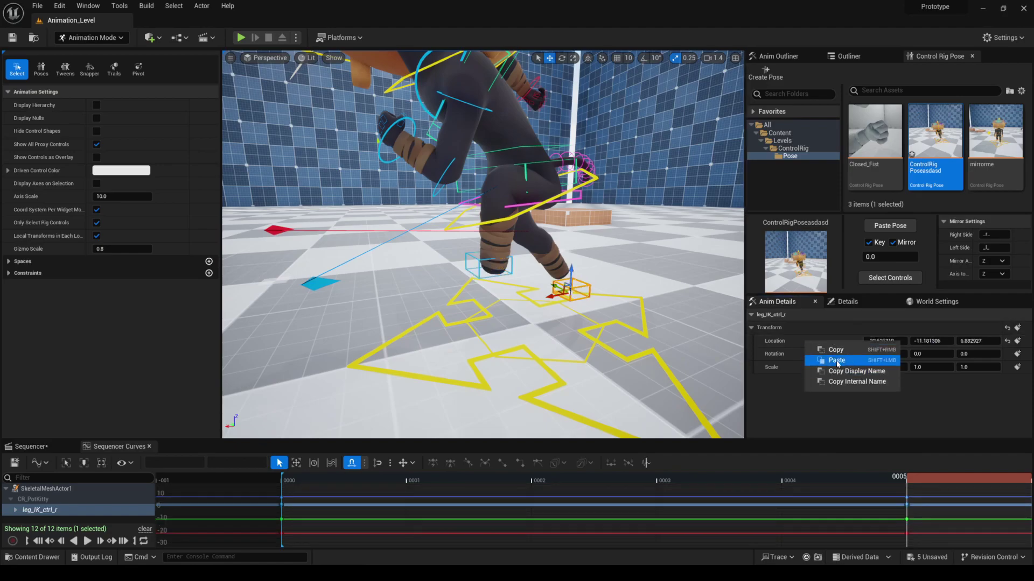
left_click(829, 360)
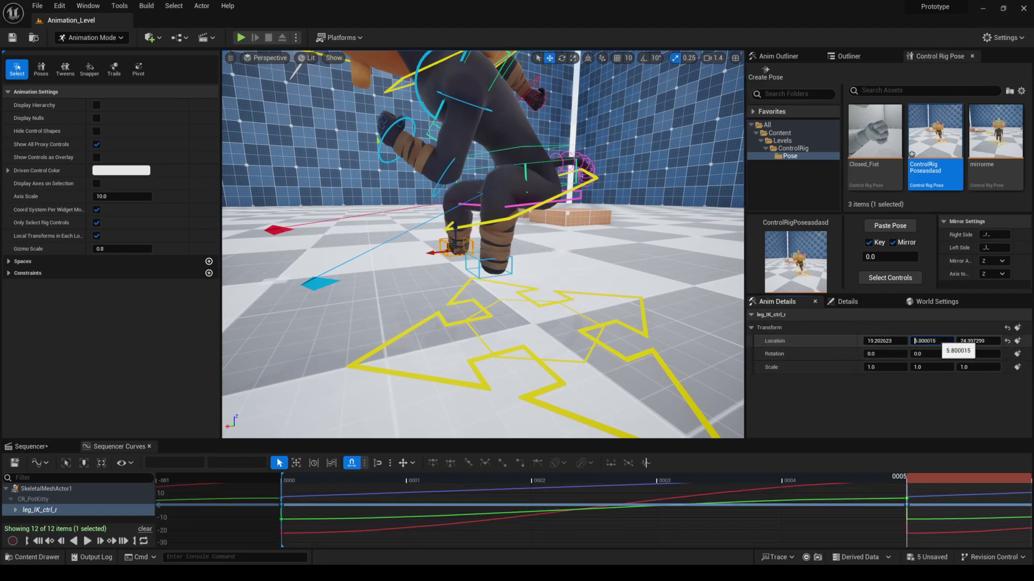
Examine the mirrored leg pose at frame 5, comparing the perspective, Front and Left views of the character.
left_click_drag(598, 356, 716, 377, "alt")
key("Up")
left_click_drag(485, 263, 494, 260, "alt")
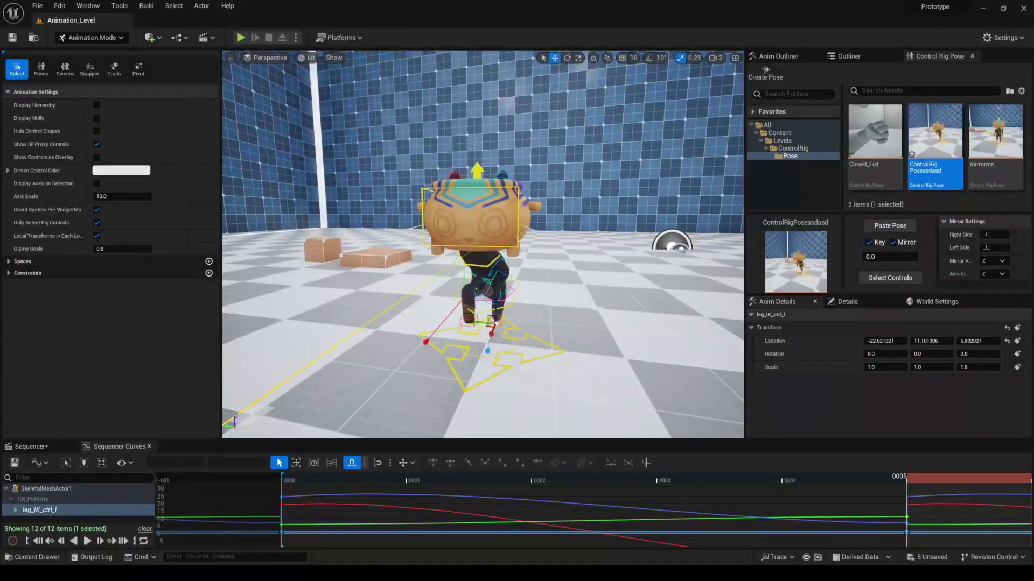
right_click_drag(505, 263, 504, 263)
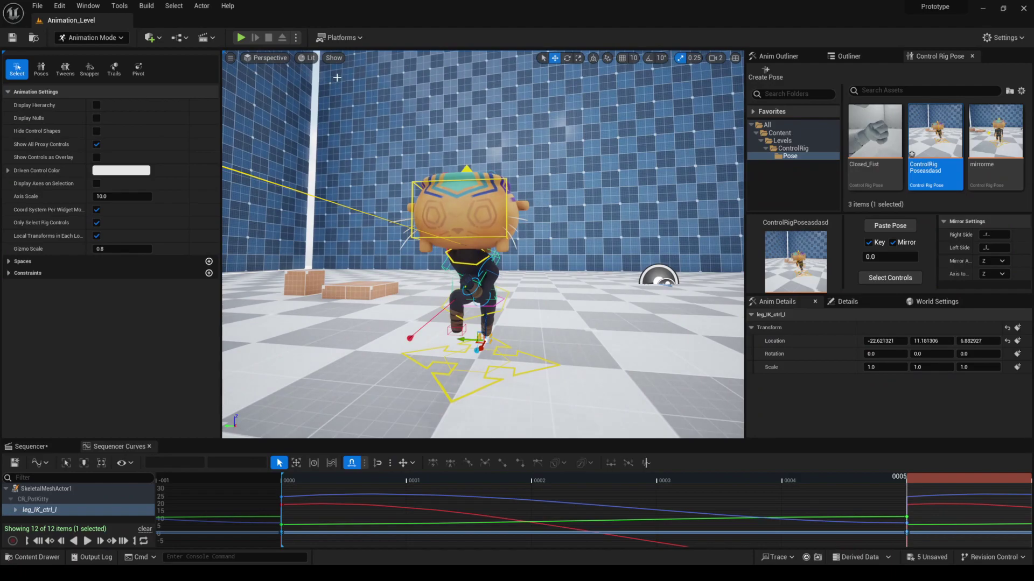
left_click(269, 58)
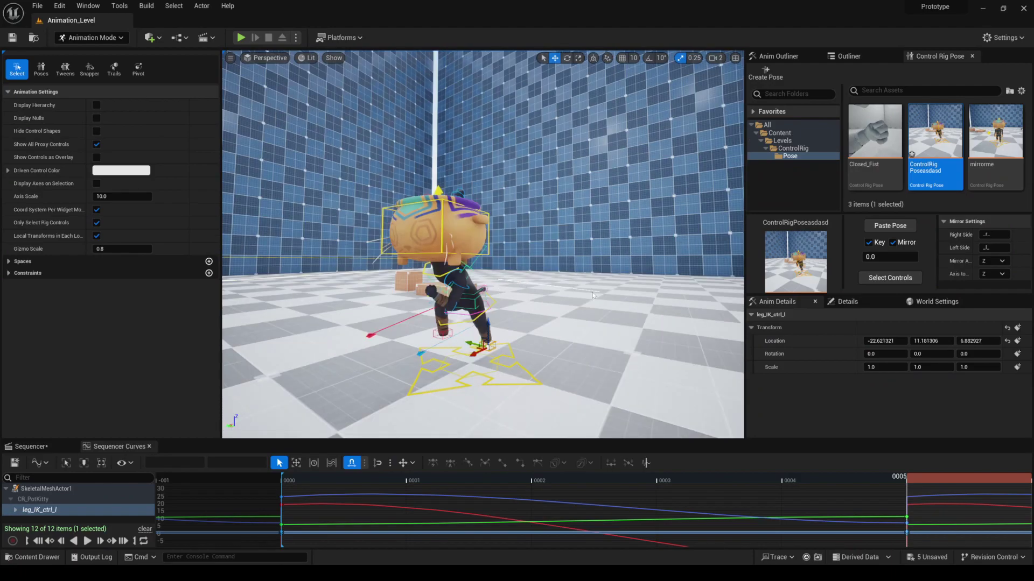
key("alt+h")
right_click_drag(478, 285, 535, 295)
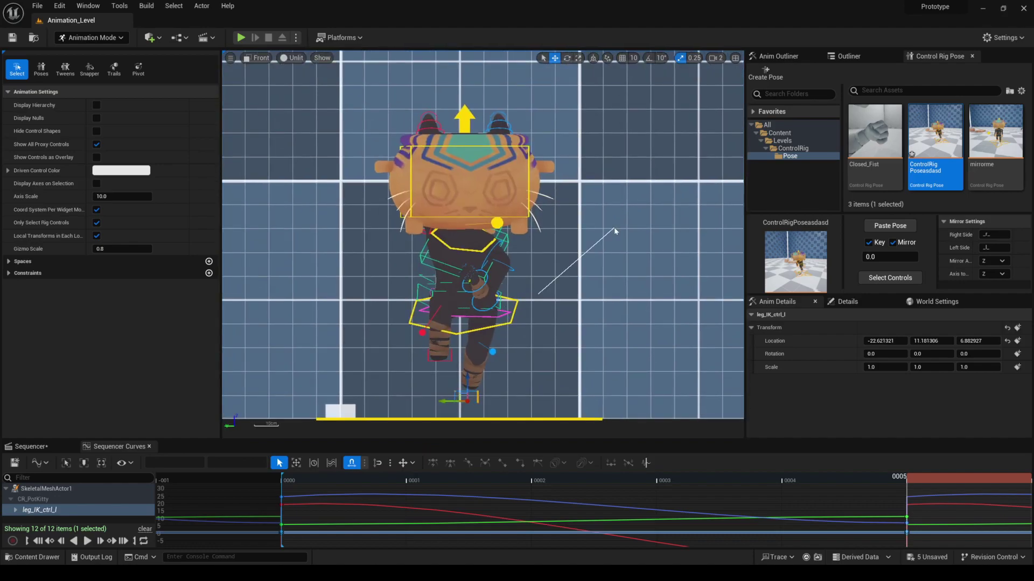
key("alt+k")
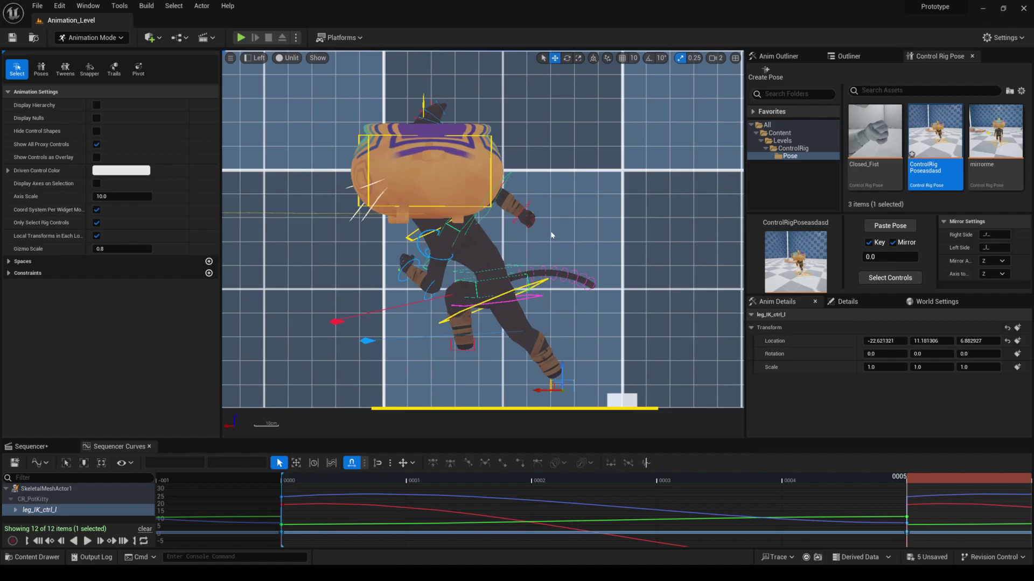
key("alt+g")
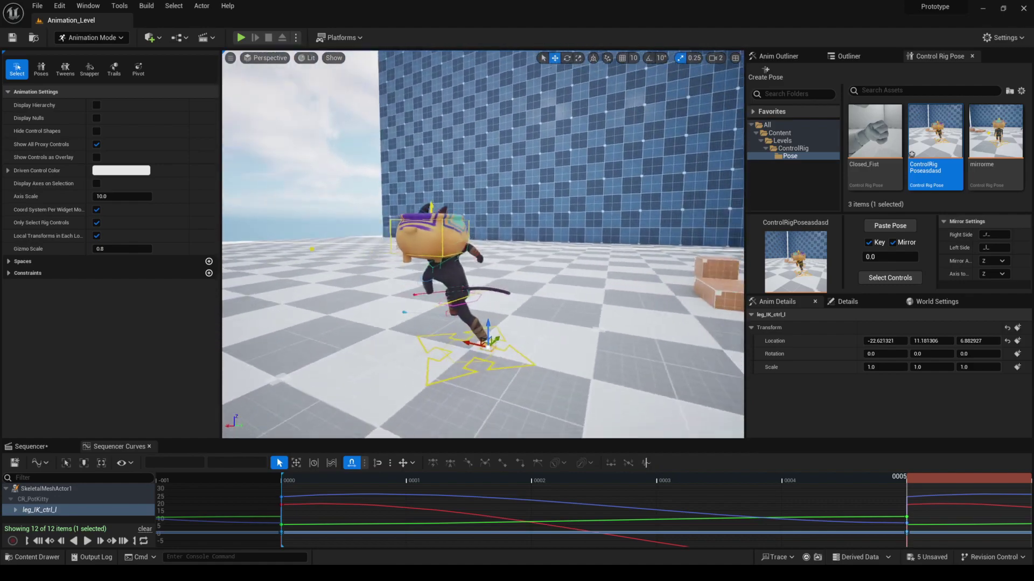
key("alt+k")
scroll(548, 236, "up", 3)
key("alt+g")
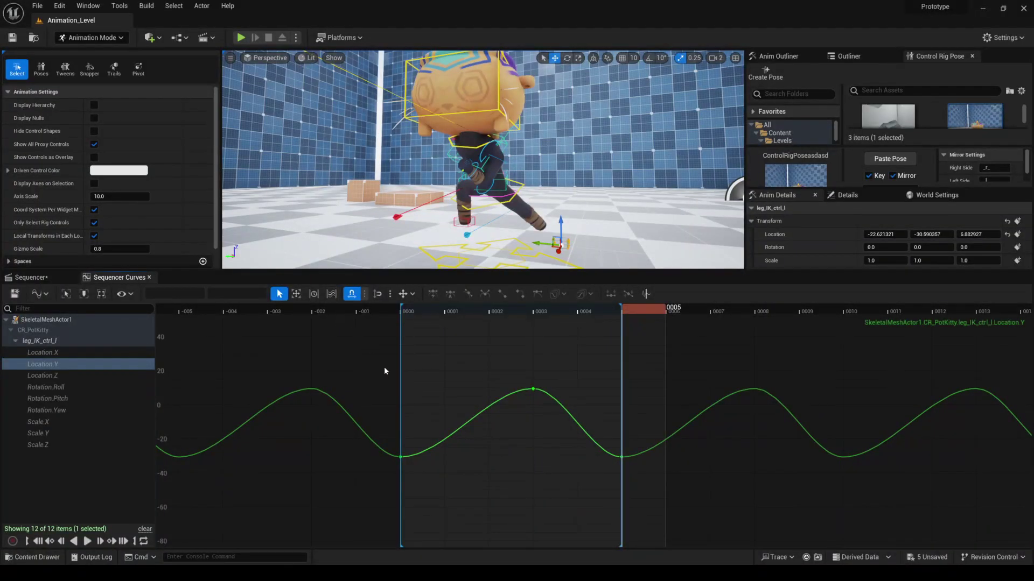
Try to flip all keys of the leg_IK_ctrl_l Location.Y curve with the Scale tool, using YScale -1.0, and undo it.
left_click_drag(323, 353, 696, 512)
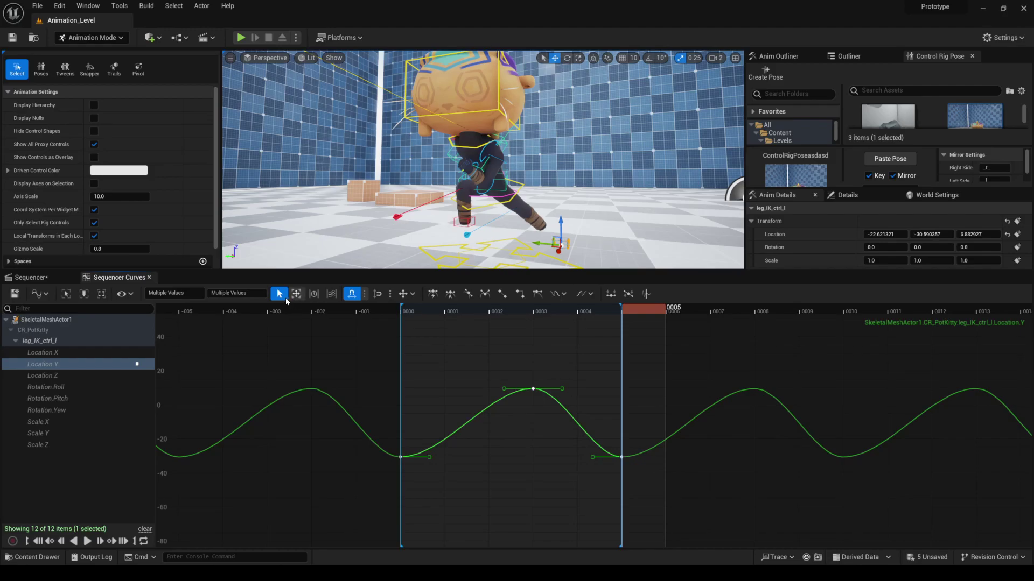
left_click(331, 295)
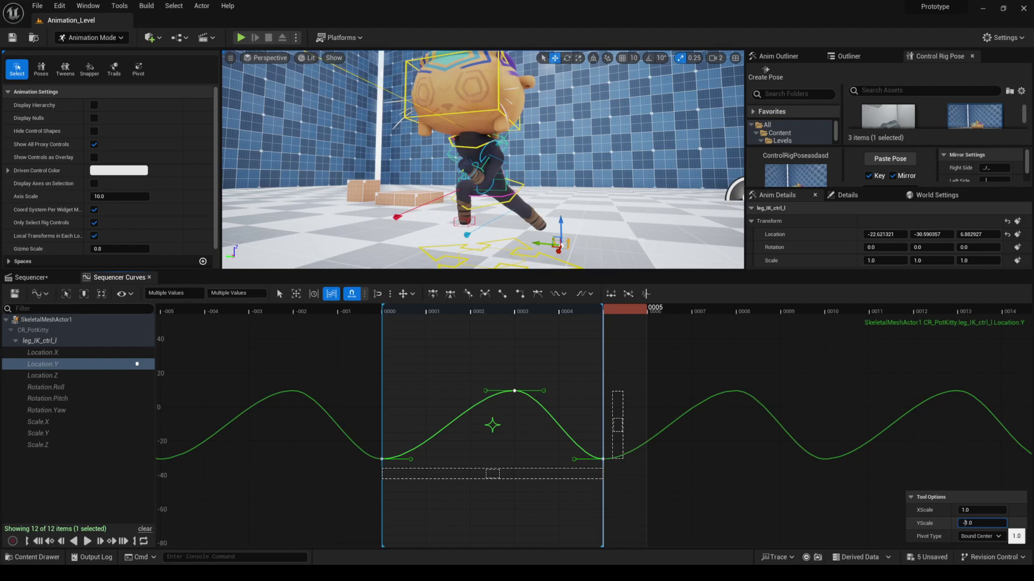
key("Return")
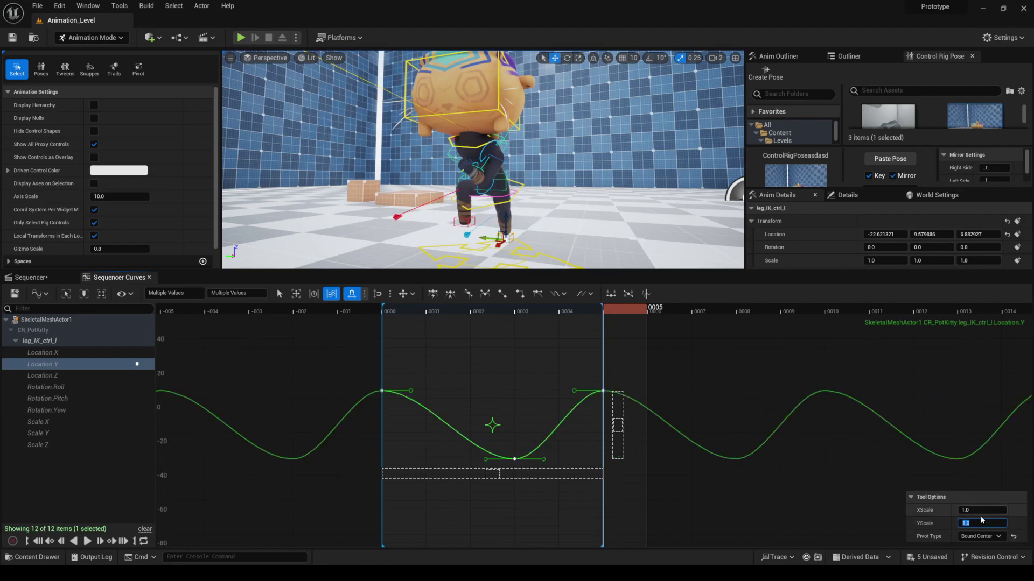
key("ctrl+z")
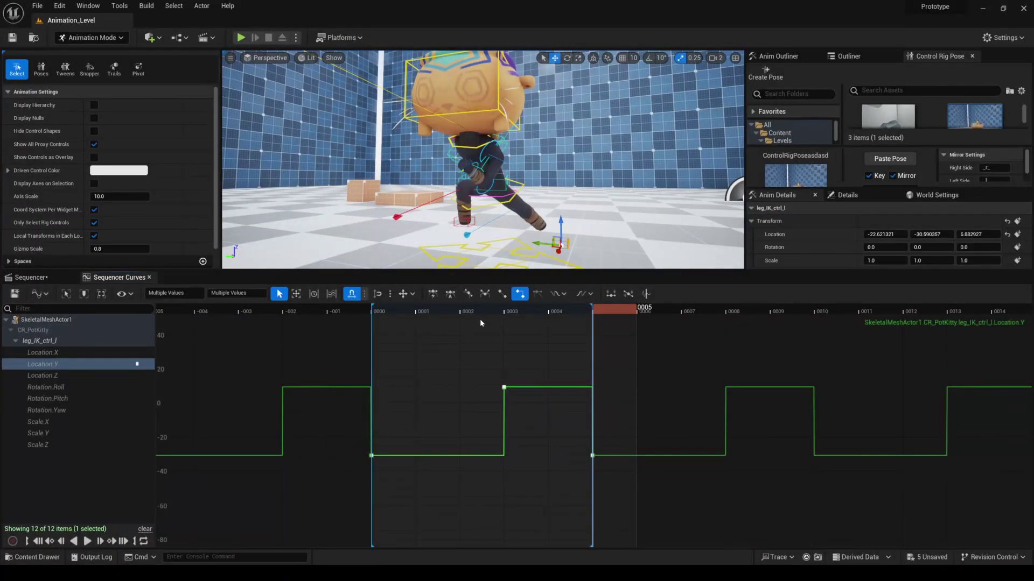
Try linear and constant interpolation on the leg_IK_ctrl_l Location.Y keys, and set them back to cubic interpolation with automatic tangents.
left_click(450, 294)
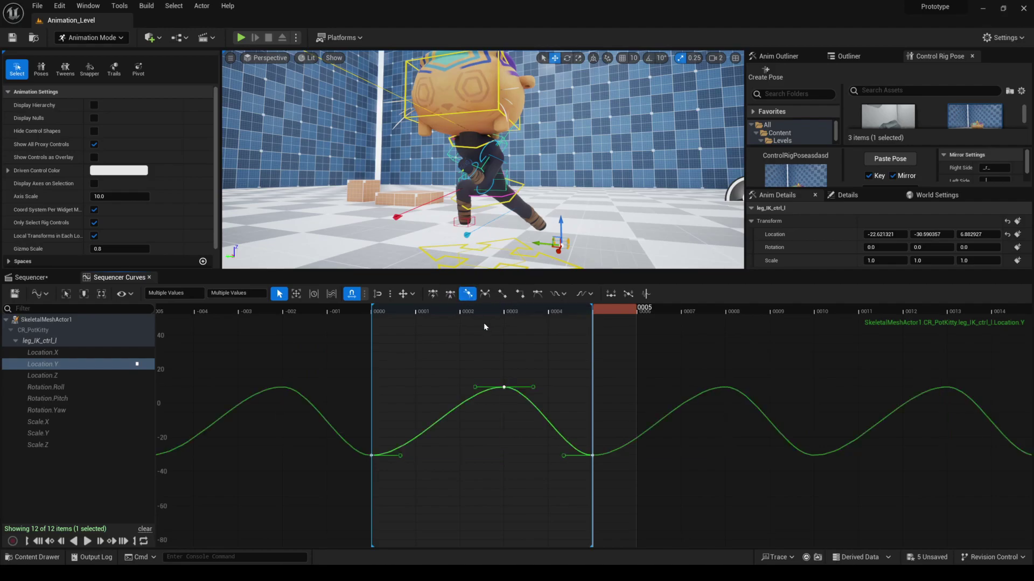
left_click(502, 294)
left_click(520, 294)
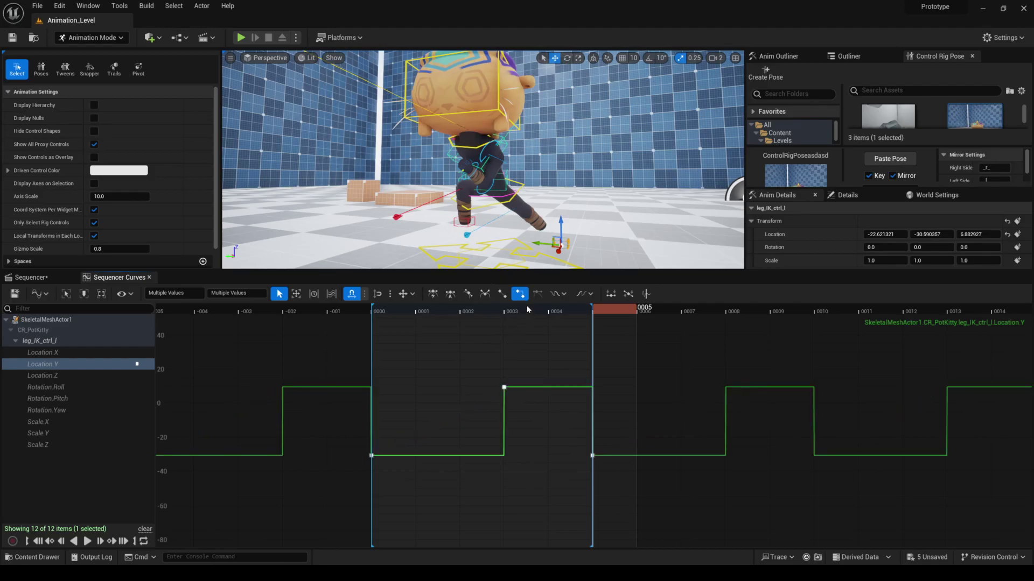
left_click(501, 294)
left_click(450, 294)
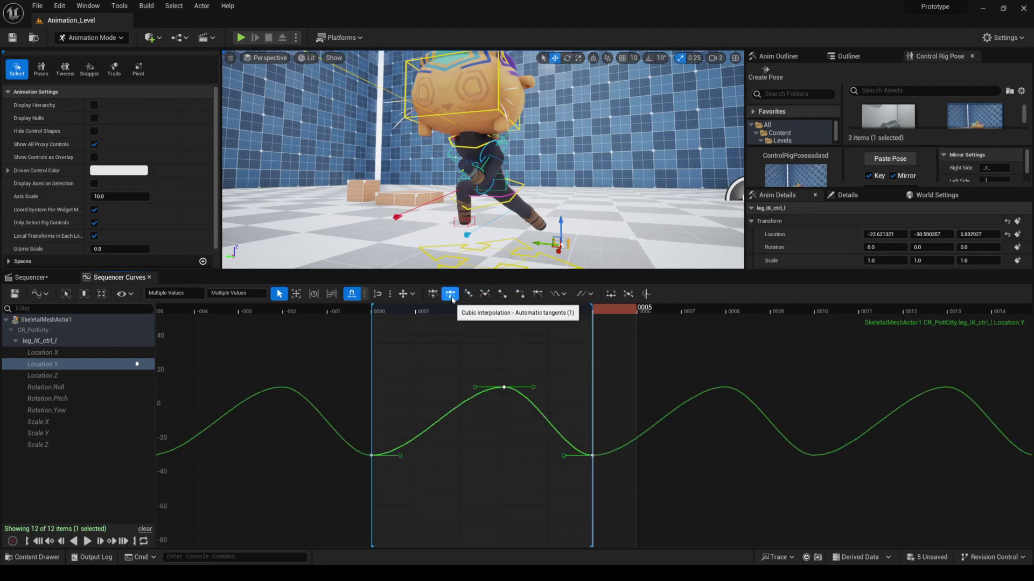
left_click(486, 328)
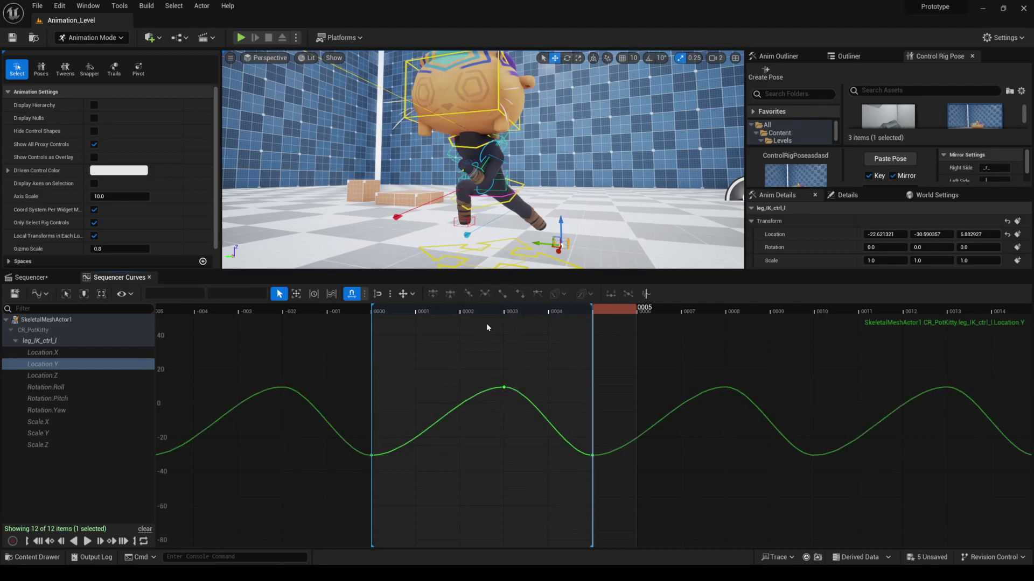
left_click(503, 387)
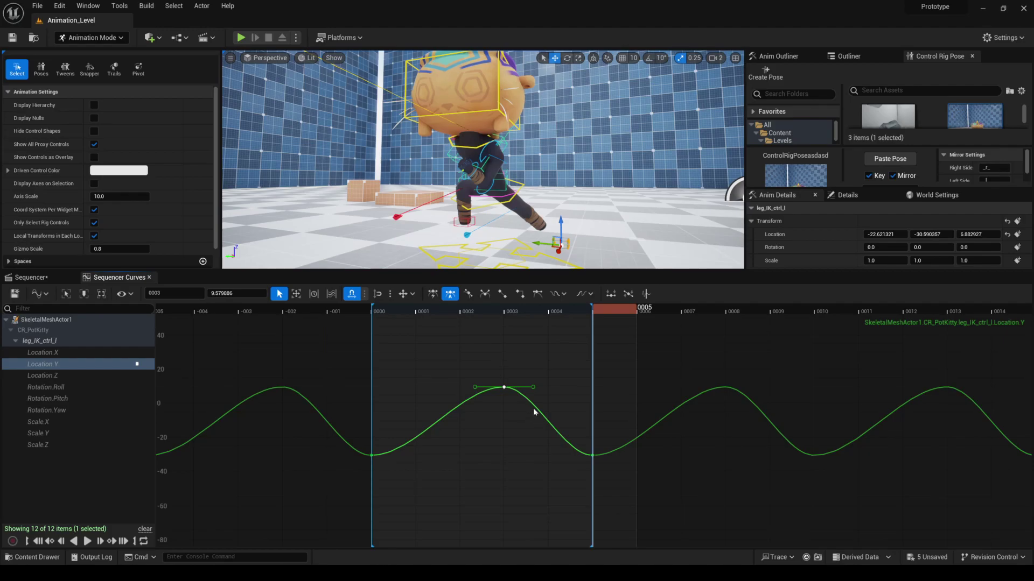
key("ctrl+w")
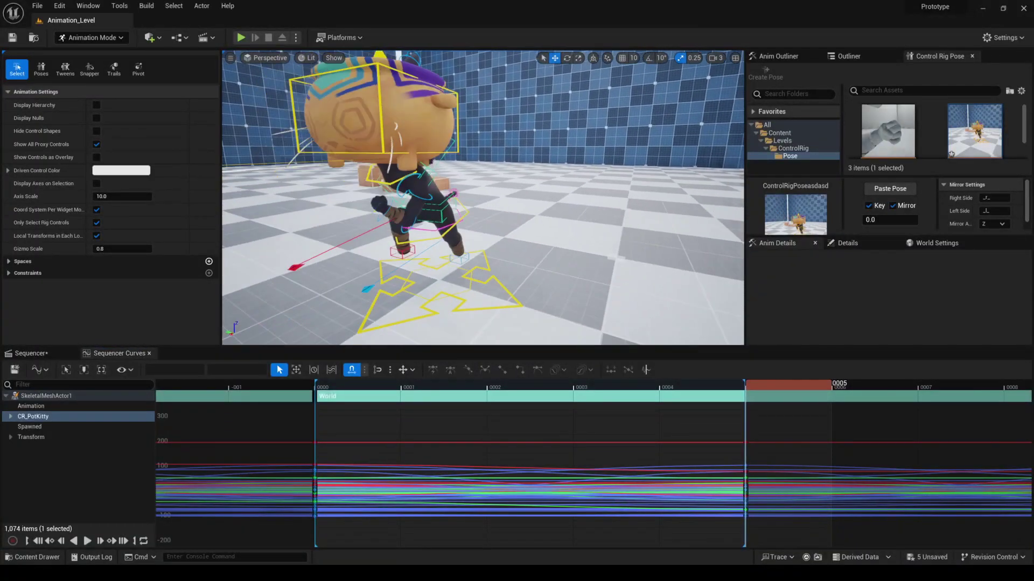
Select the pelvis and neck controls in turn to show only their own animation curves.
right_click_drag(482, 198, 462, 184)
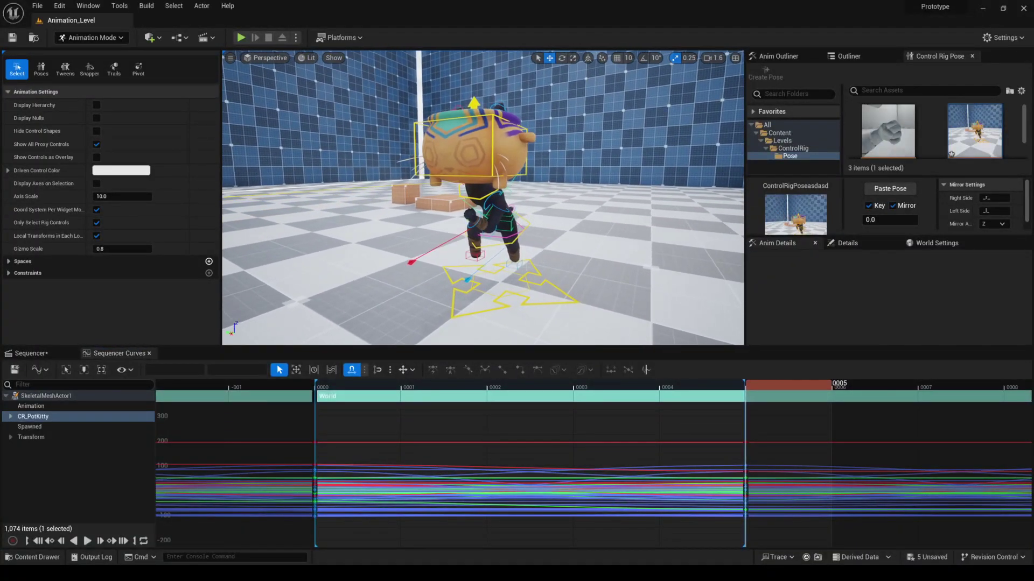
right_click_drag(442, 421, 424, 422)
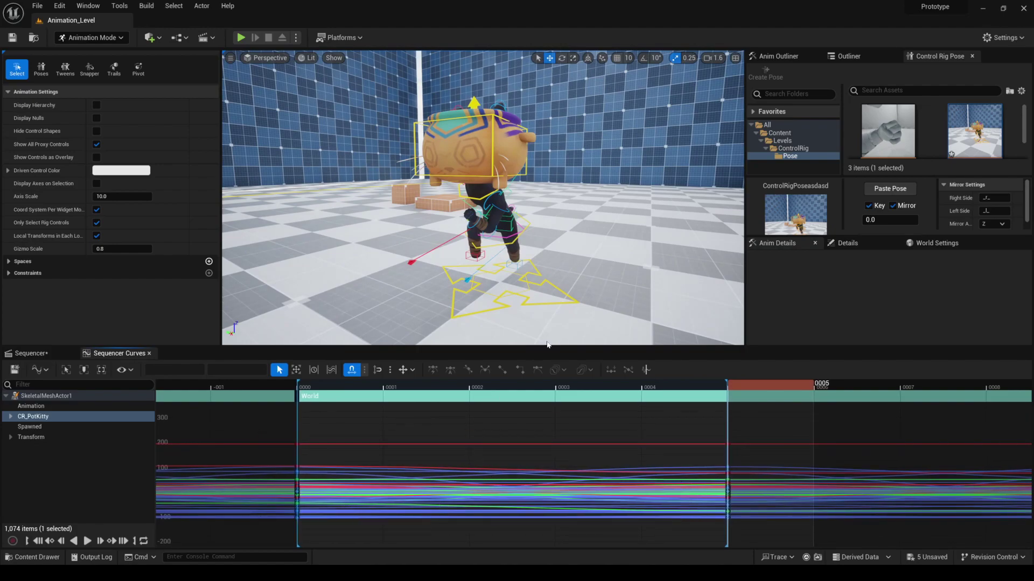
right_click_drag(463, 323, 478, 328)
right_click_drag(465, 407, 461, 405)
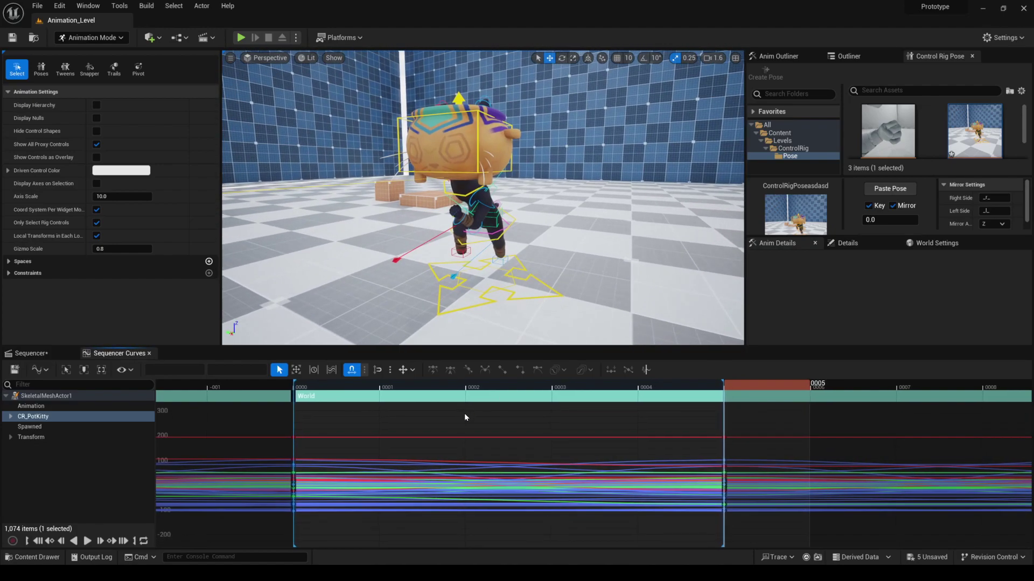
key("ctrl+z")
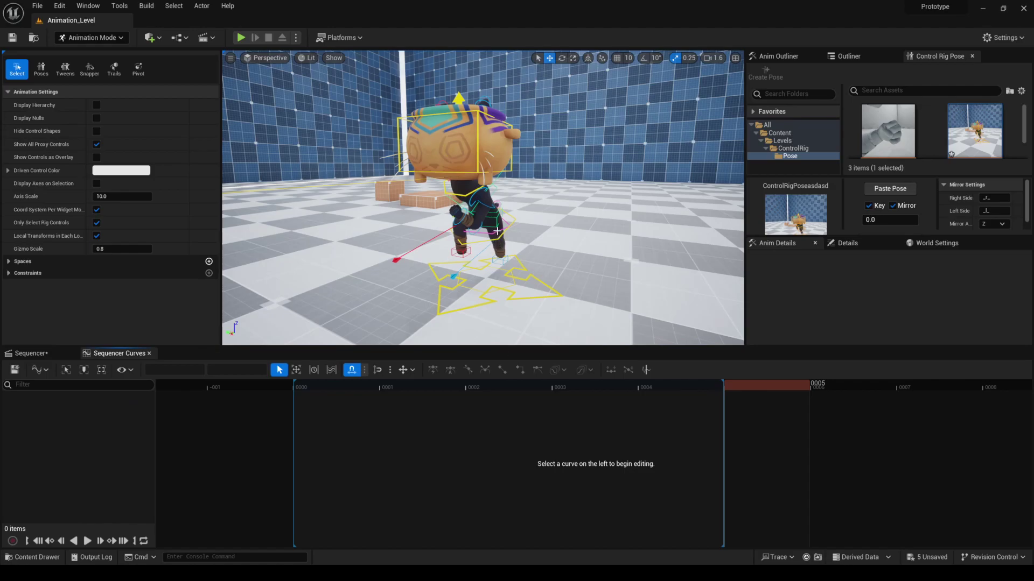
left_click(497, 230)
scroll(474, 447, "down", 3)
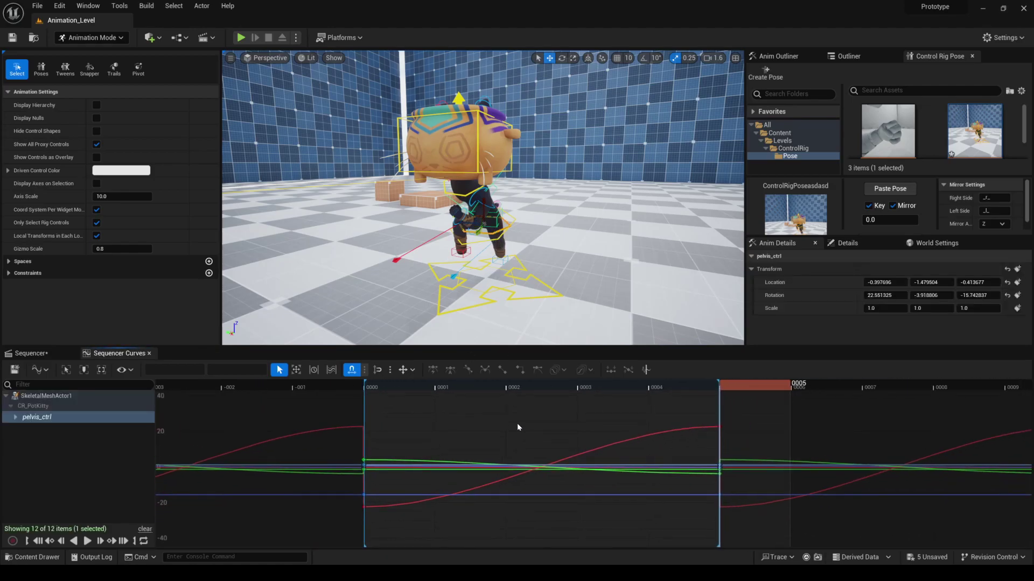
left_click(474, 217)
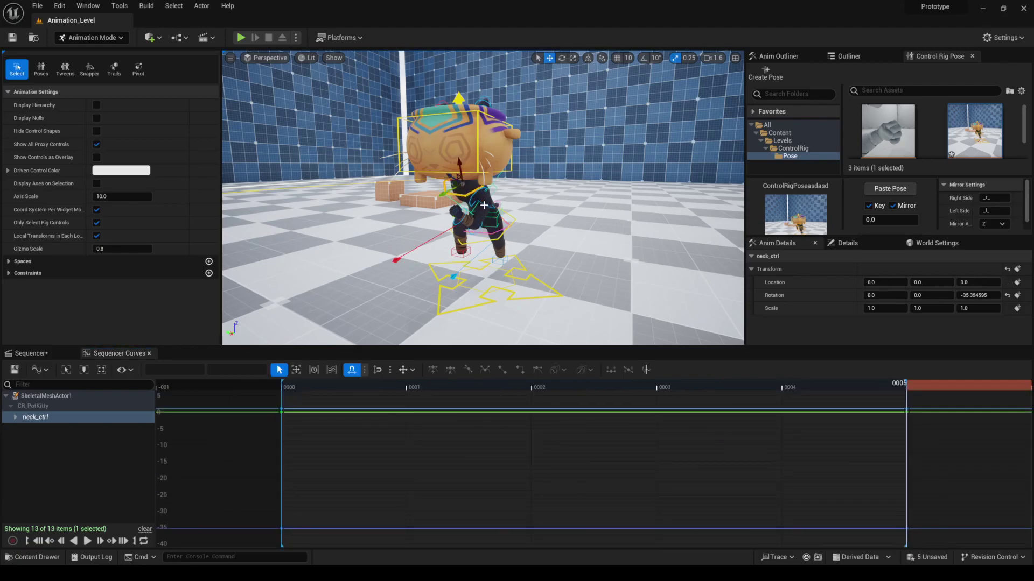
Filter the left upper arm control's curves by "y" and examine Location.Y, Rotation.Pitch and Scale.Y one at a time.
left_click(484, 205)
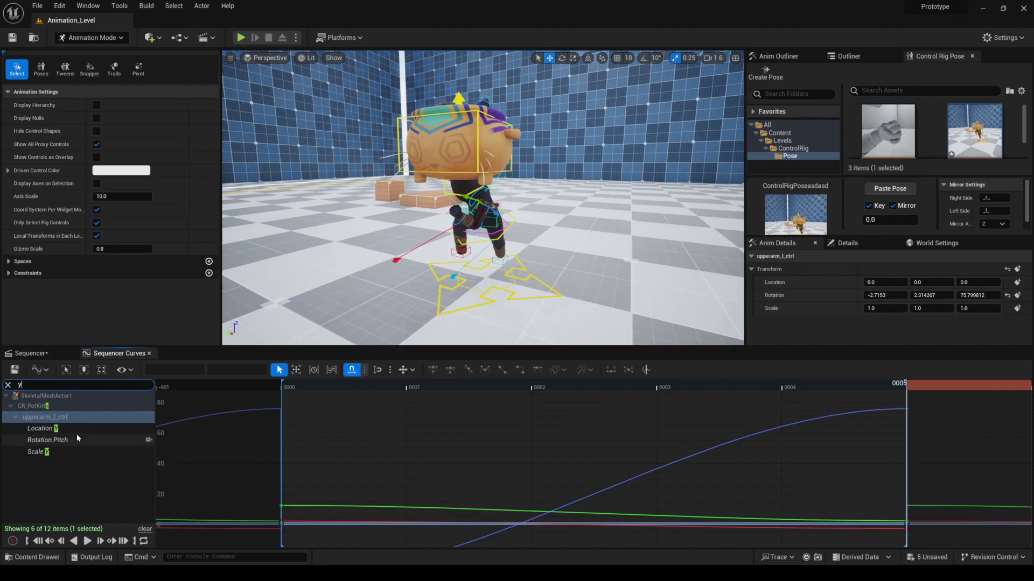
left_click(70, 429)
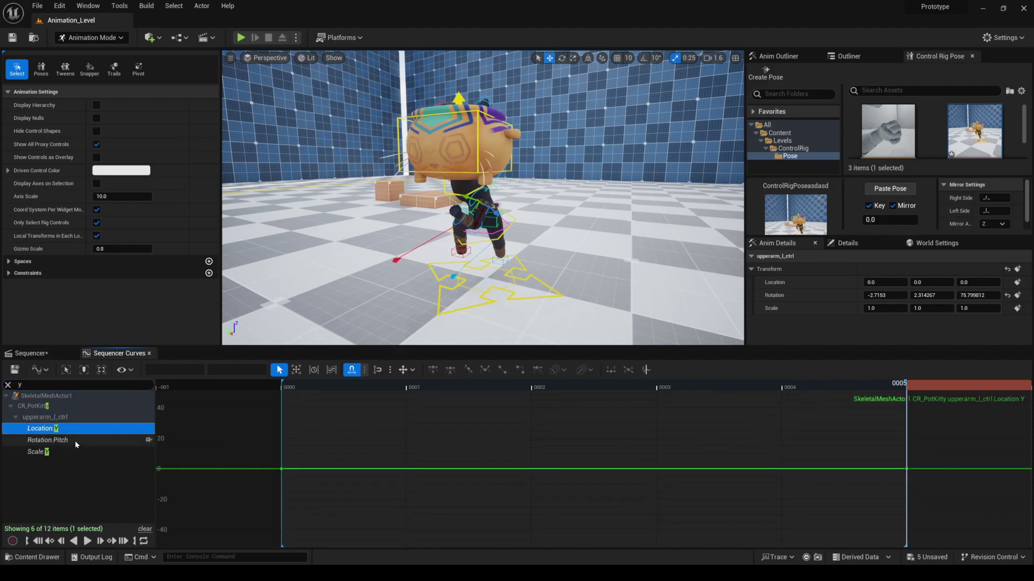
left_click(70, 440)
left_click(65, 451)
left_click(79, 430)
left_click(76, 440)
left_click(75, 452)
left_click(75, 432)
Filter the left upper arm control's curves by "x" and examine Location.X, Rotation.Roll and Scale.X.
left_click(8, 385)
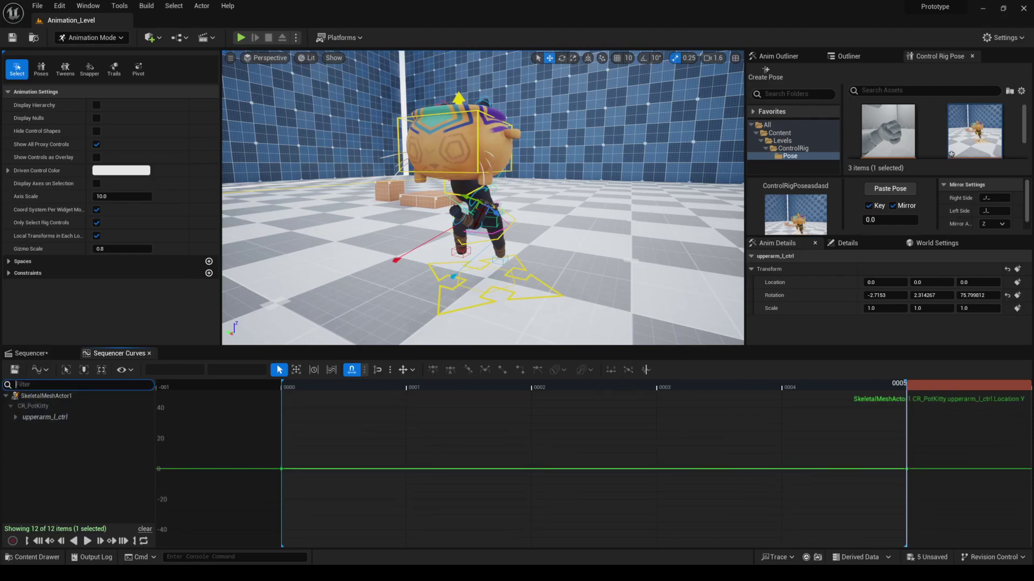
left_click(70, 428)
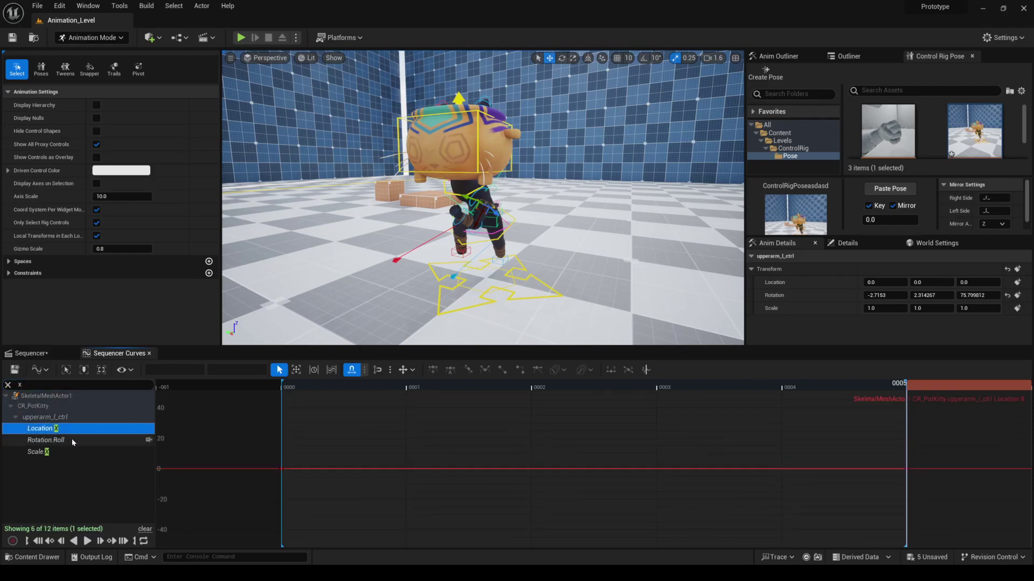
left_click(73, 441)
left_click(61, 452)
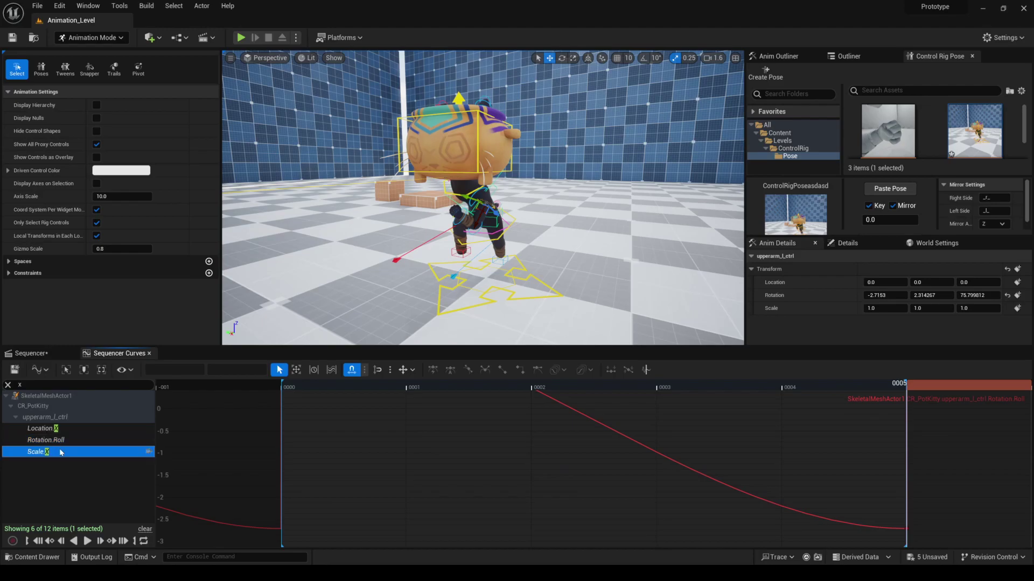
Filter the left upper arm control's curves by "z" and examine Location.Z, Rotation.Yaw and Scale.Z.
left_click(8, 386)
type("z")
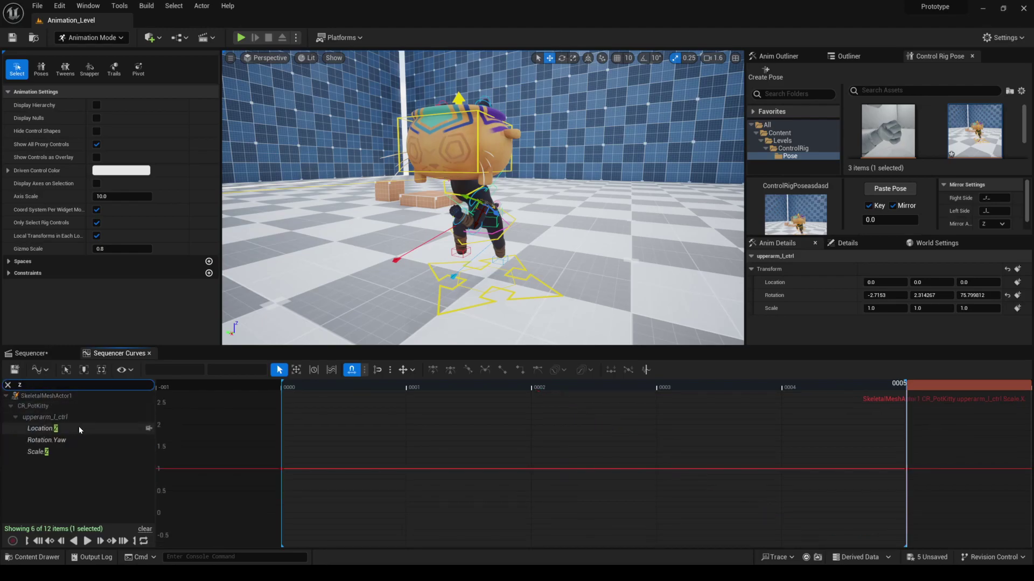
left_click(75, 430)
left_click(72, 441)
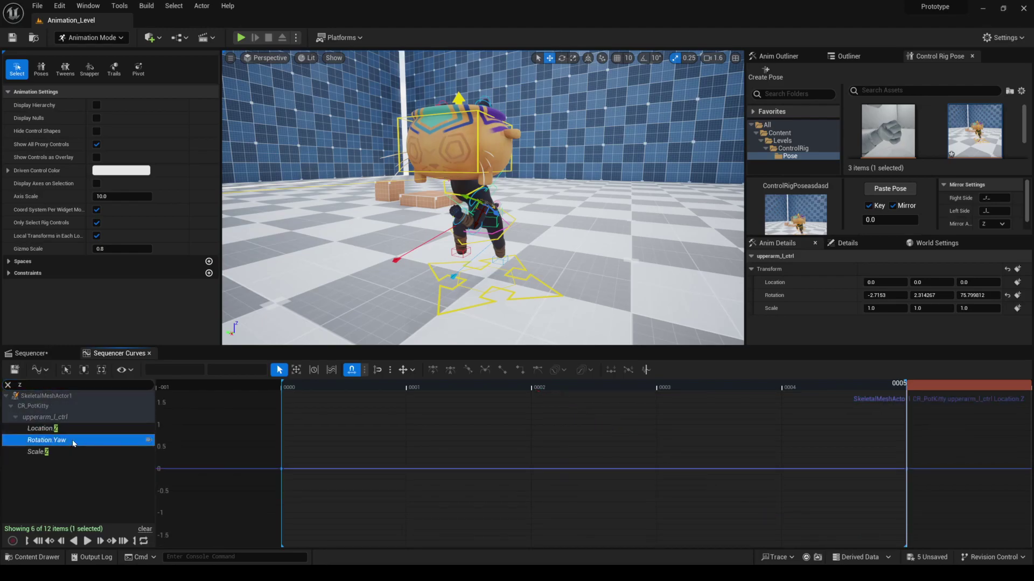
left_click(66, 451)
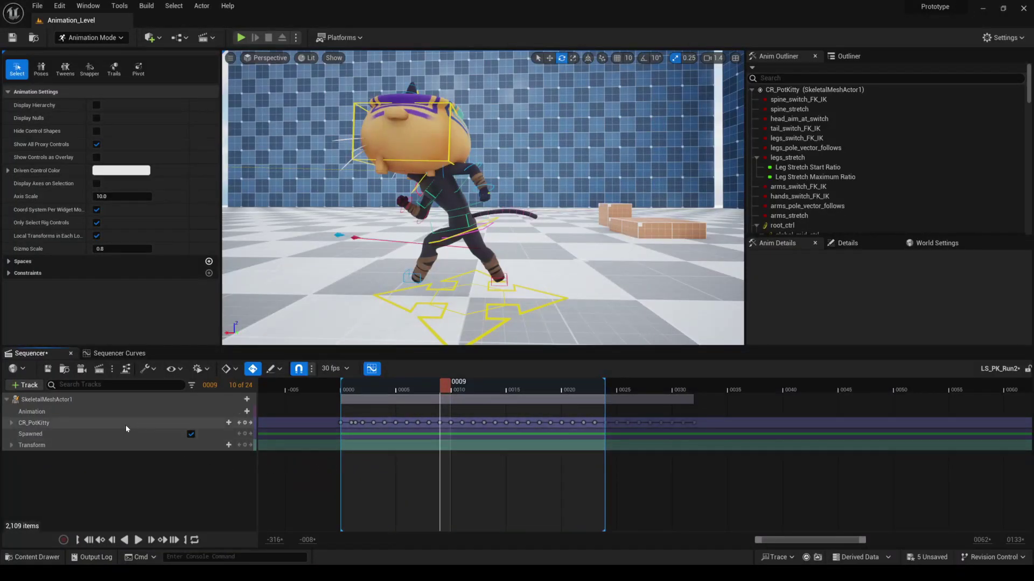
Play back the run cycle from a side-on Perspective view to review the current motion.
right_click_drag(520, 279, 485, 279, "alt")
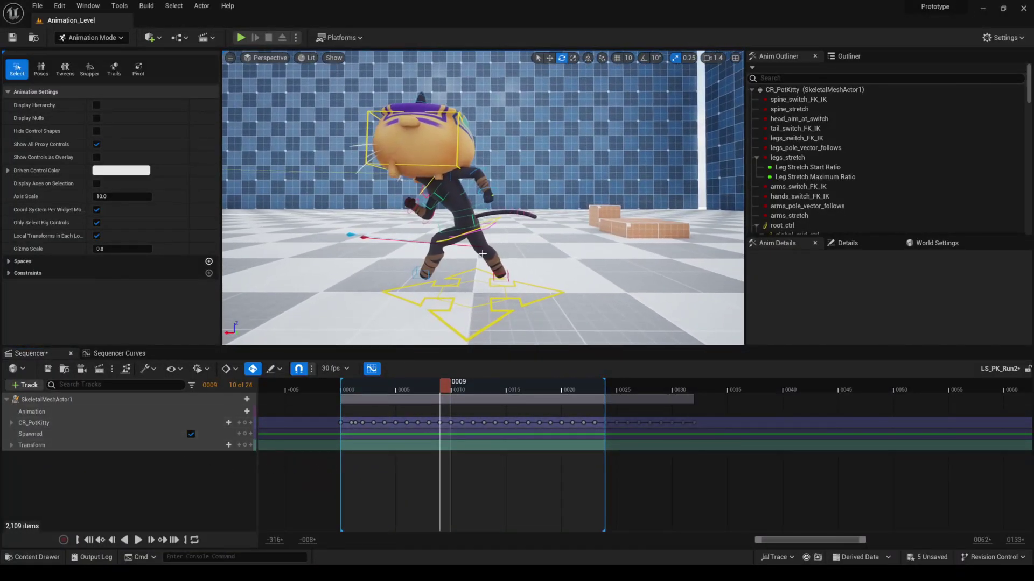
key("space")
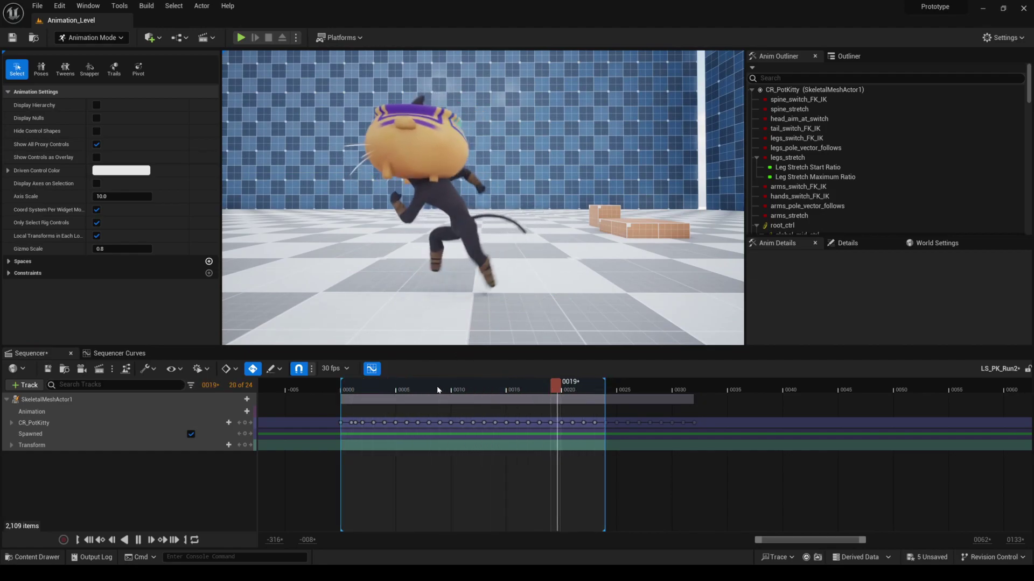
key("space")
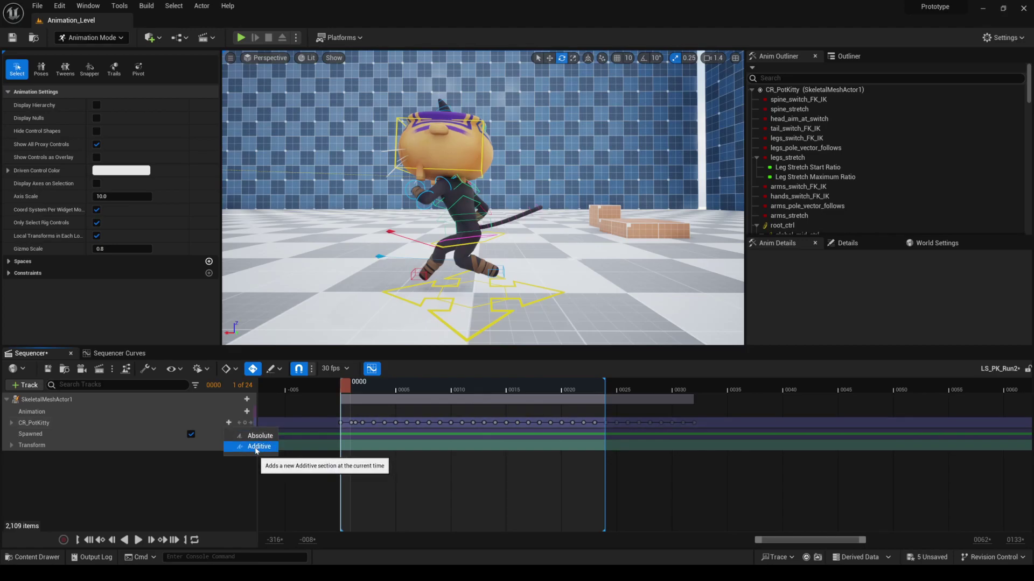
Add an Additive section to the CR_PotKitty track at frame 0 and select the new layer.
left_click(261, 448)
mouse_move(357, 390)
left_mouse_down()
mouse_move(391, 389)
mouse_move(351, 404)
left_mouse_up()
left_click(352, 389)
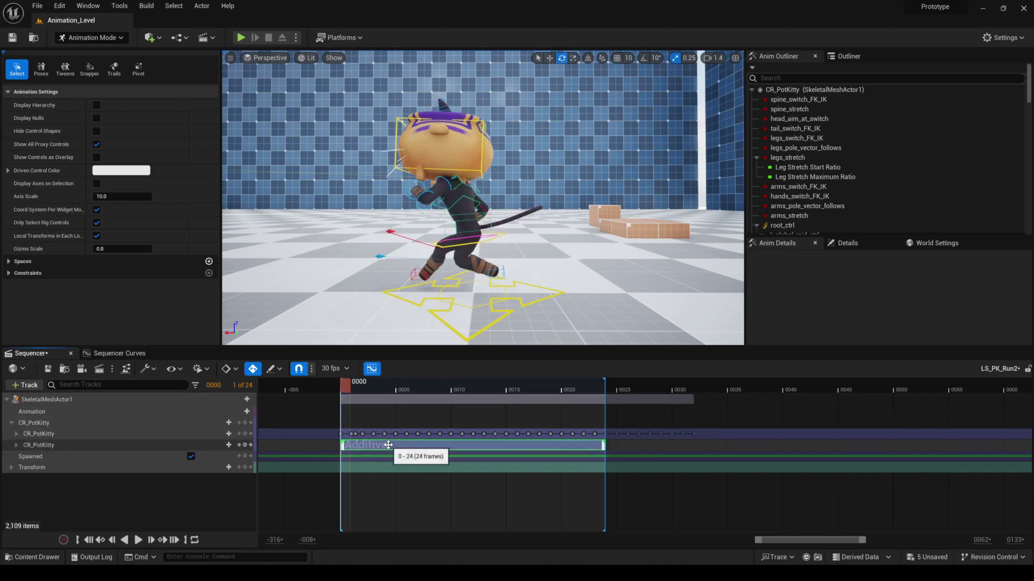
left_click(164, 447)
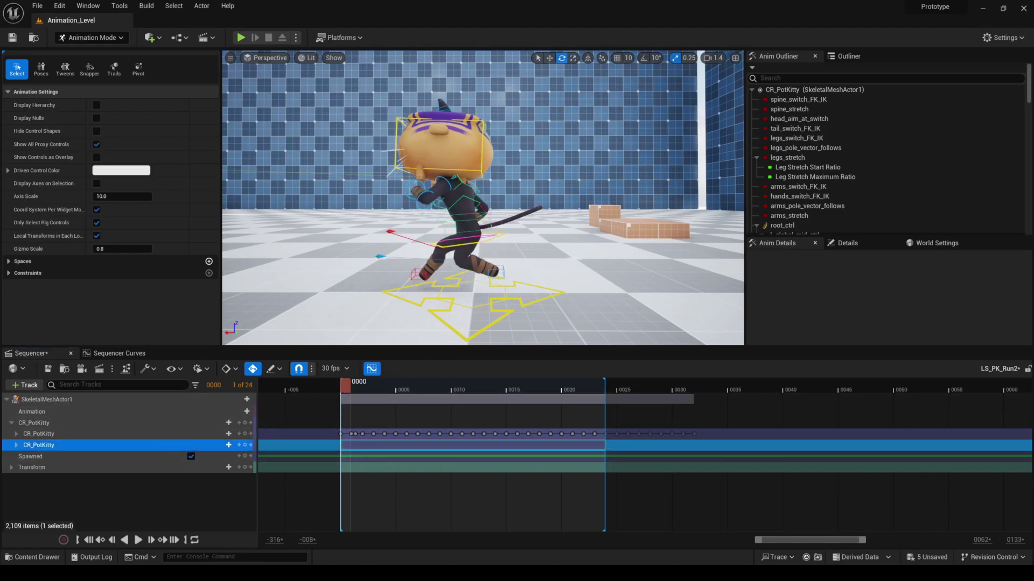
Rotate body_ctrl on the additive layer to a third-axis rotation of about -32 and play back the leaned run cycle.
left_click(503, 223)
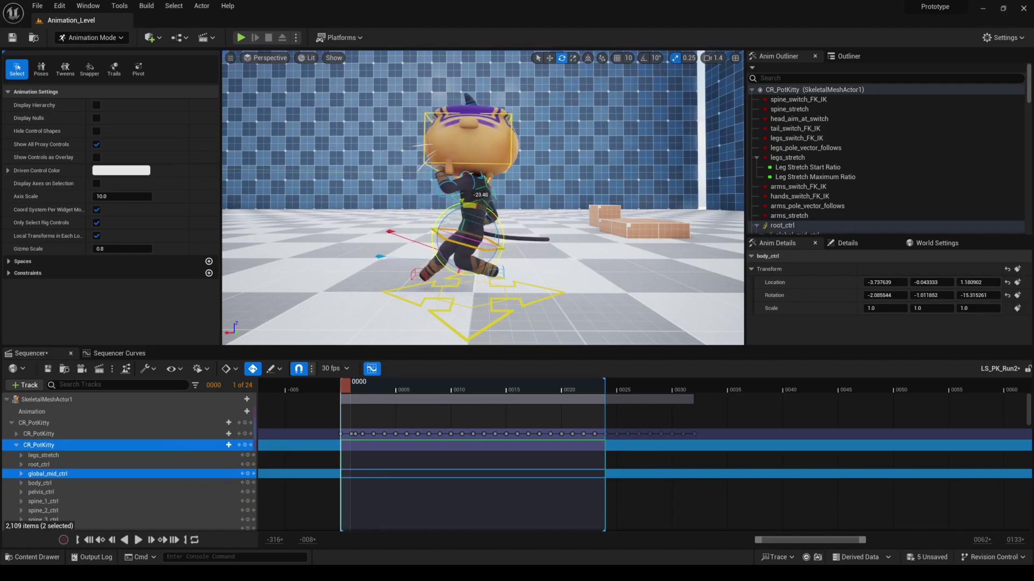
left_click_drag(481, 206, 485, 209)
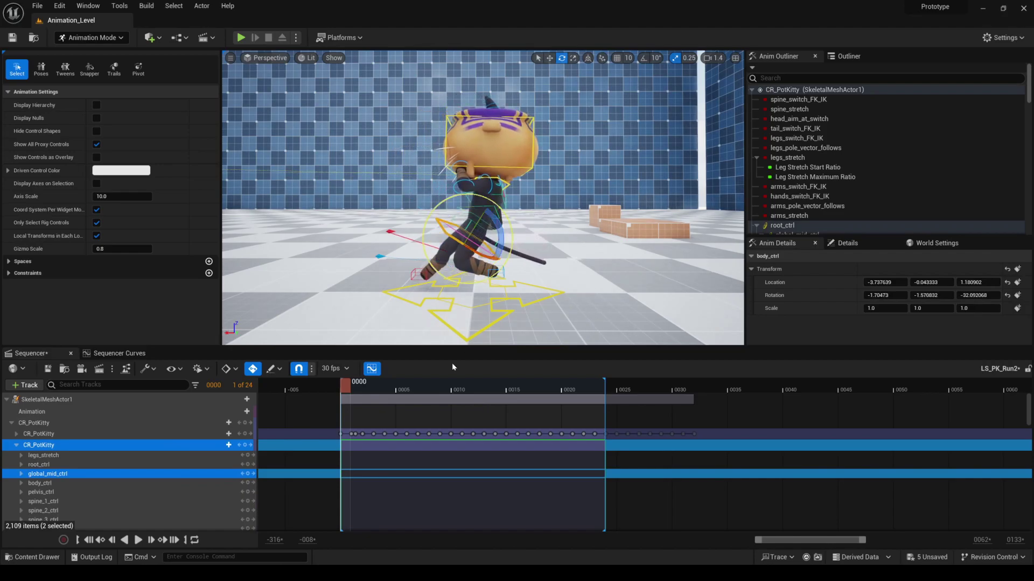
key("space")
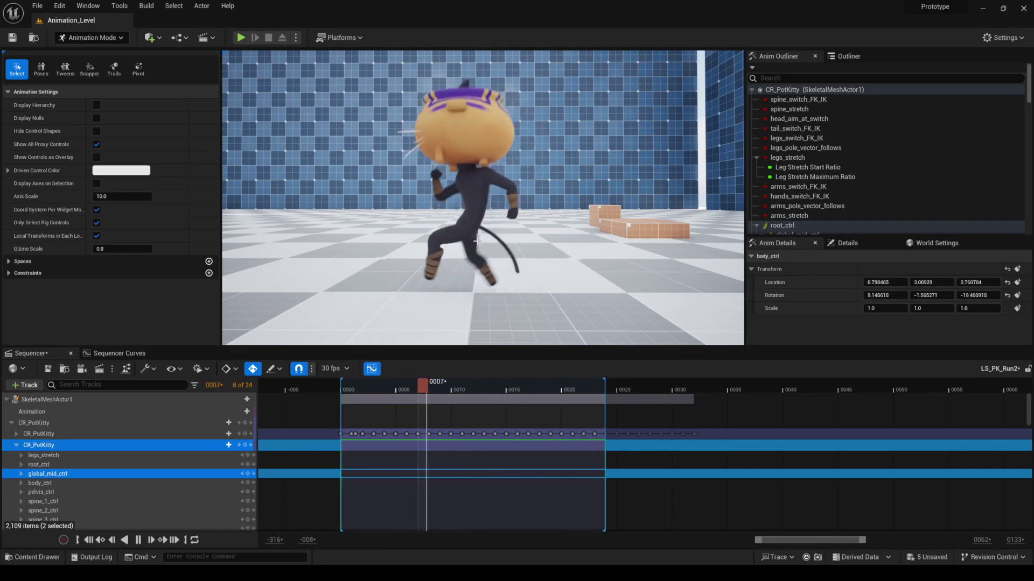
left_click(16, 445)
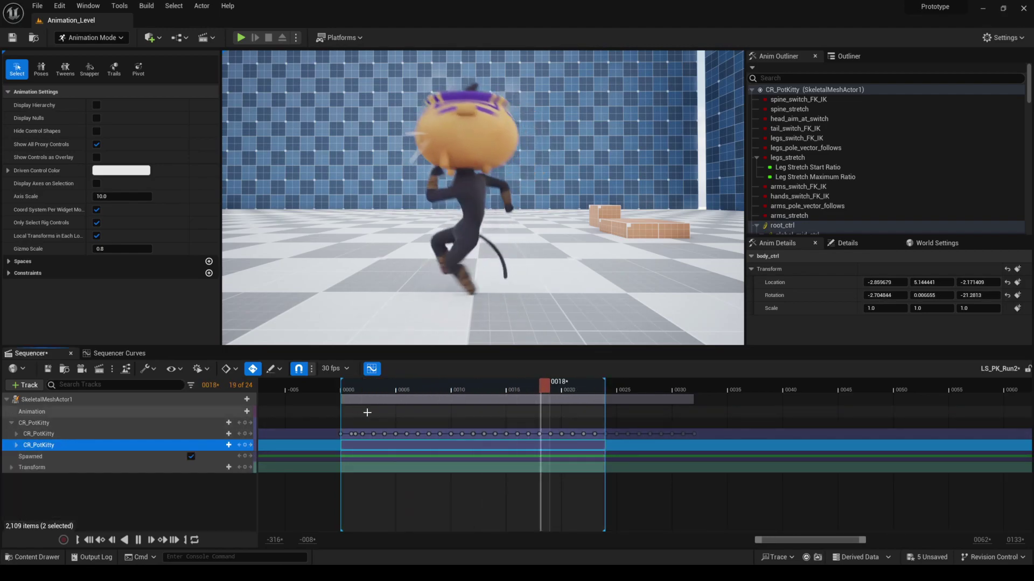
left_click_drag(363, 390, 339, 392)
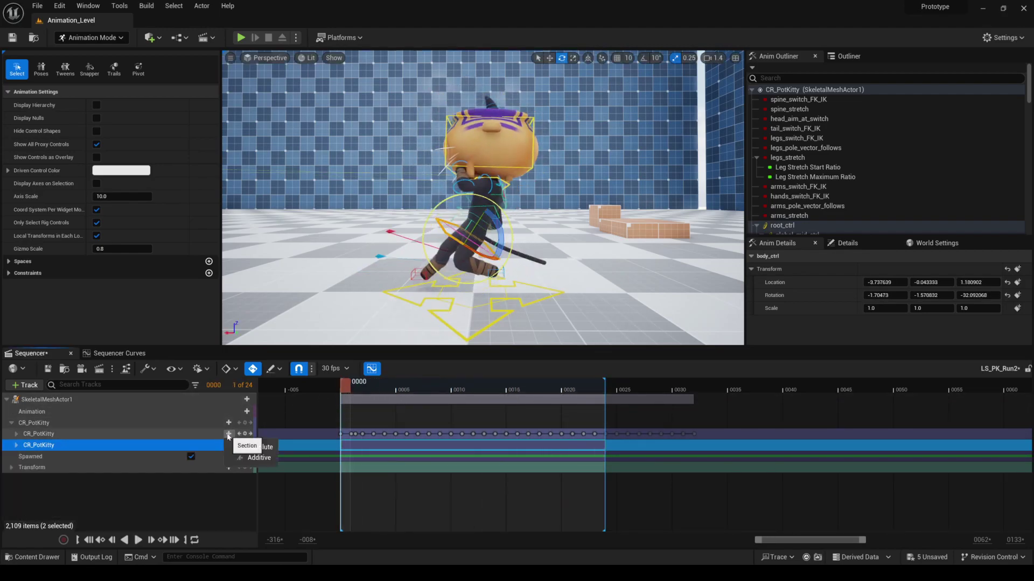
Add a second Additive section to CR_PotKitty and rotate tail_1_ctrl on it by about 25 degrees to lower the tail.
left_click(259, 458)
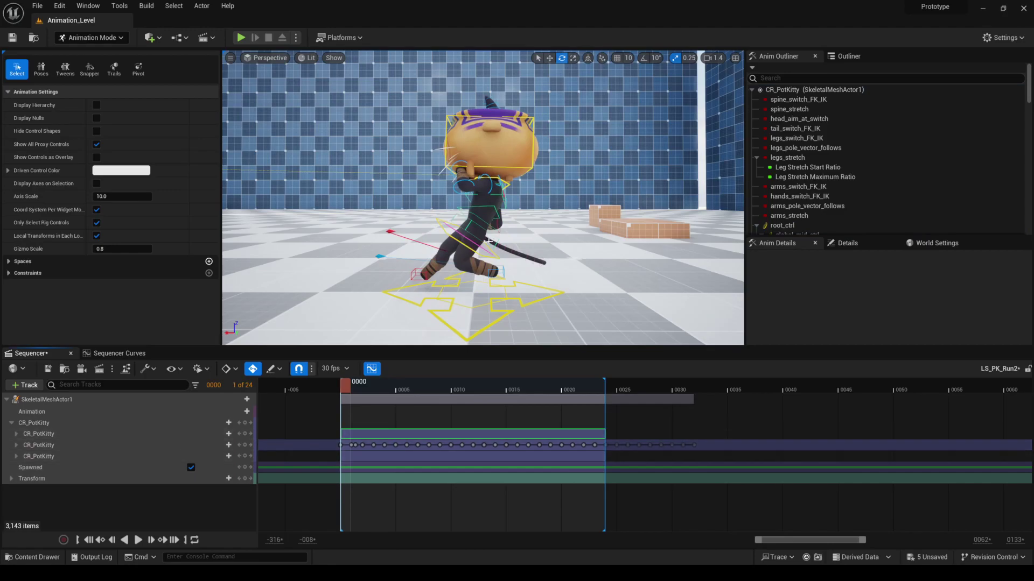
right_click_drag(489, 241, 469, 248)
left_click(442, 253)
left_click_drag(504, 212, 496, 201)
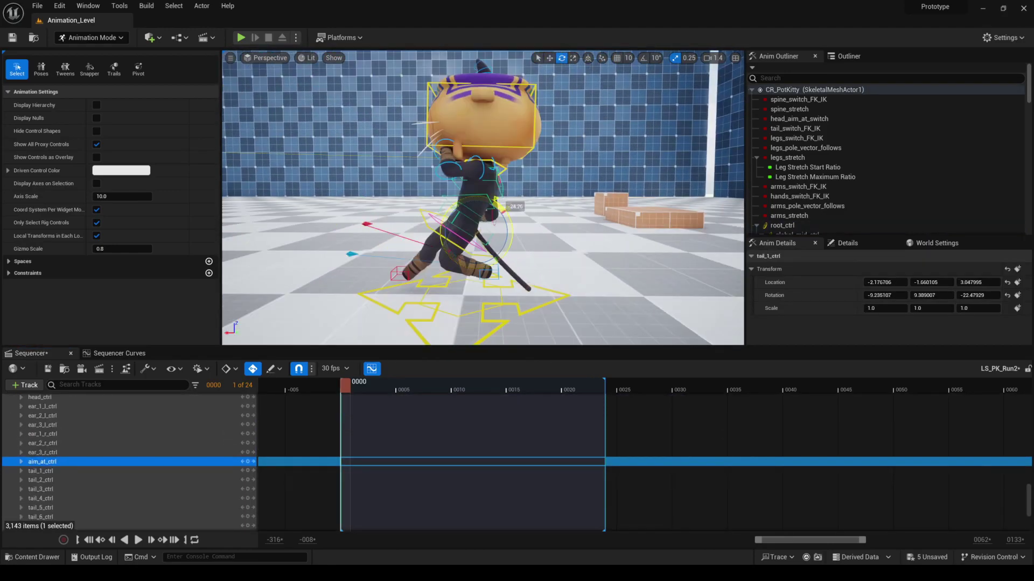
key("space")
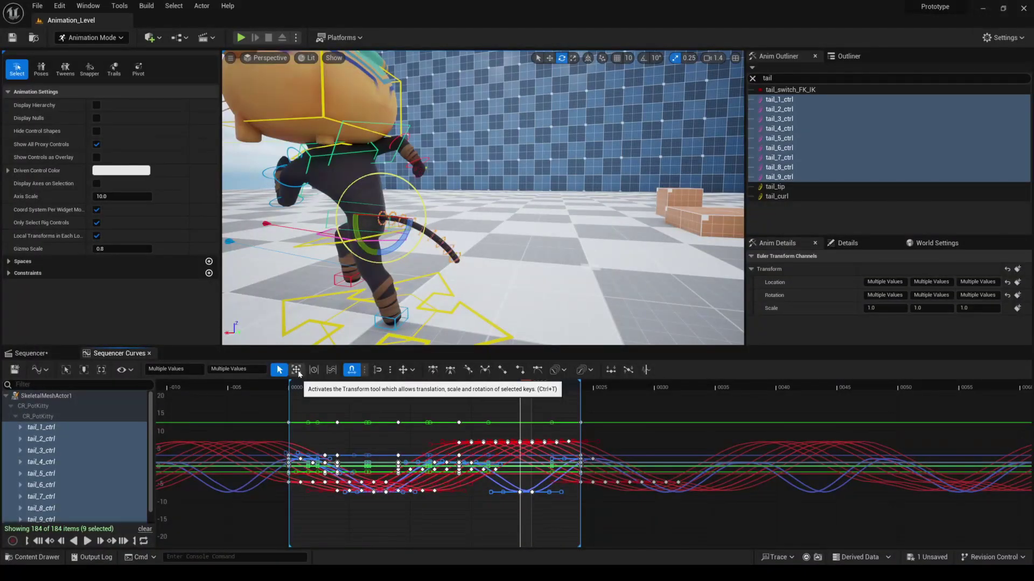
Select all keys on the tail controls' Rotation.Roll and Rotation.Yaw curves with the Transform tool.
left_click(296, 370)
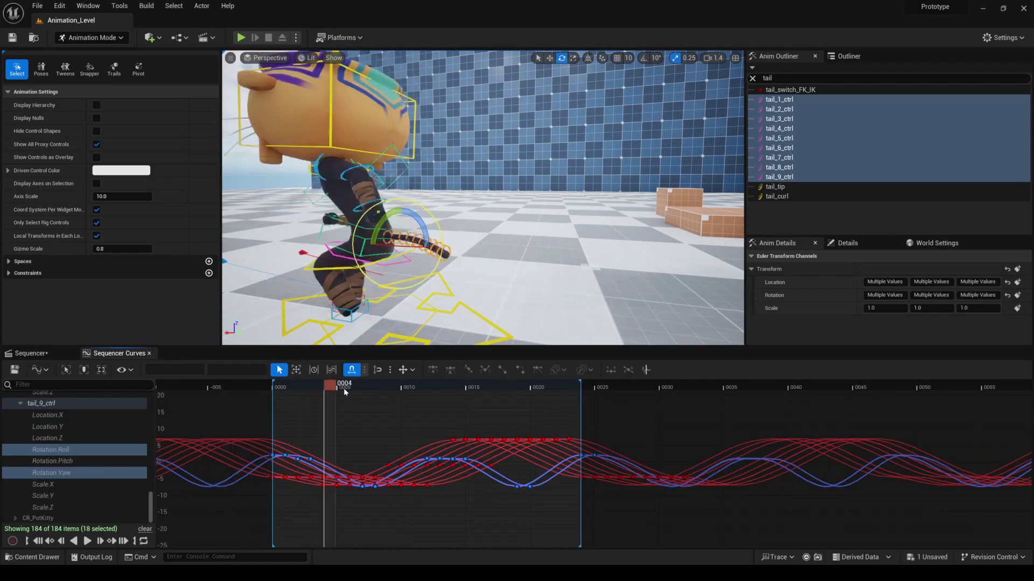
left_click_drag(343, 388, 298, 389)
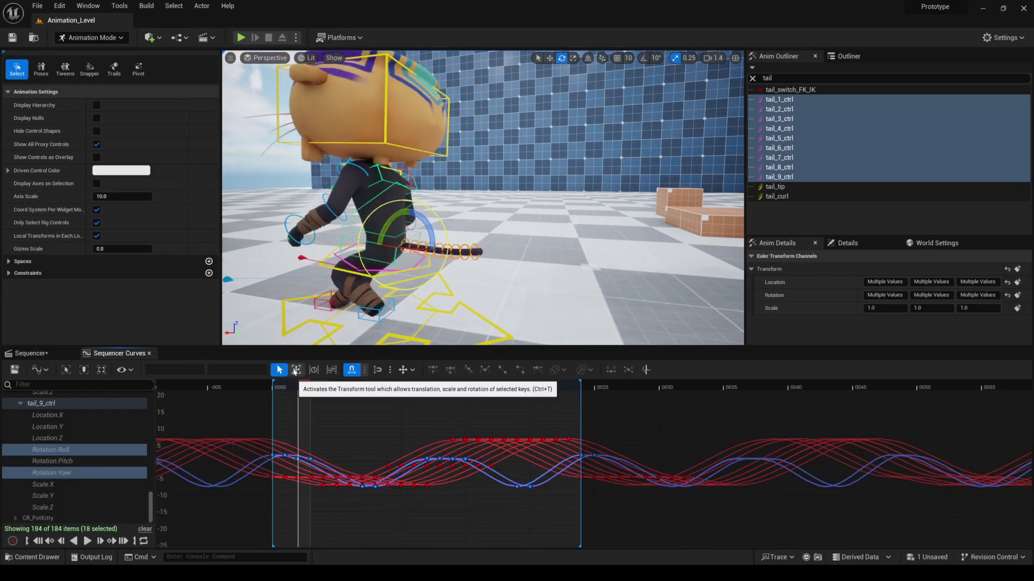
right_click_drag(299, 417, 312, 417)
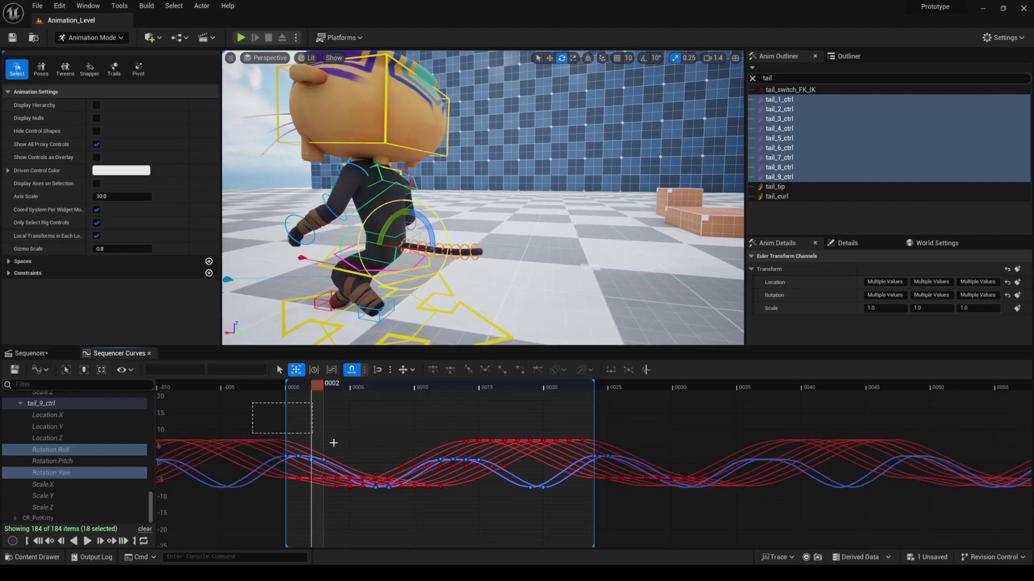
left_click_drag(745, 526, 745, 526)
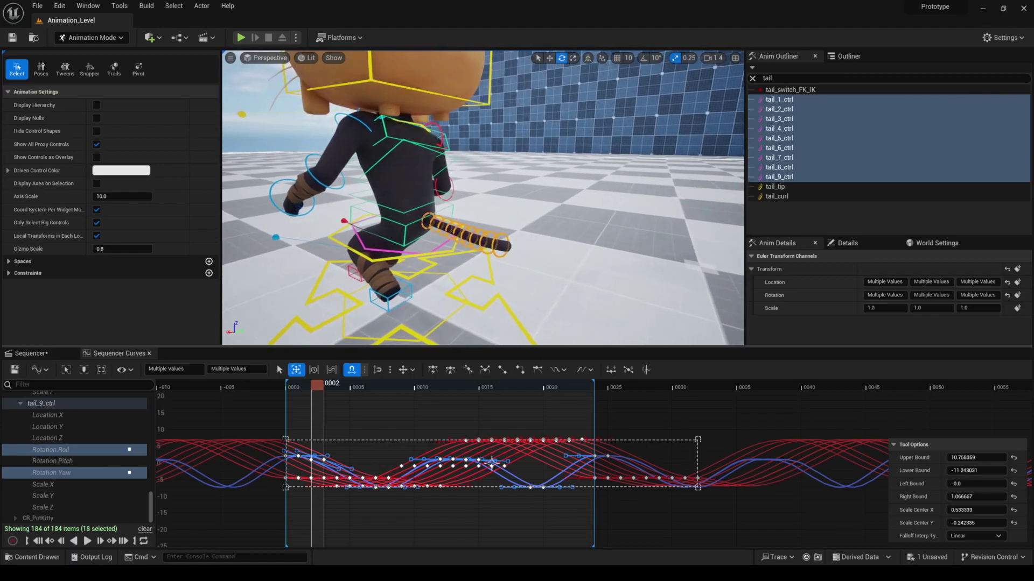
Scale the selected tail keys vertically to an upper bound of about 15.3, play the result, and reduce the scaling again.
key("space")
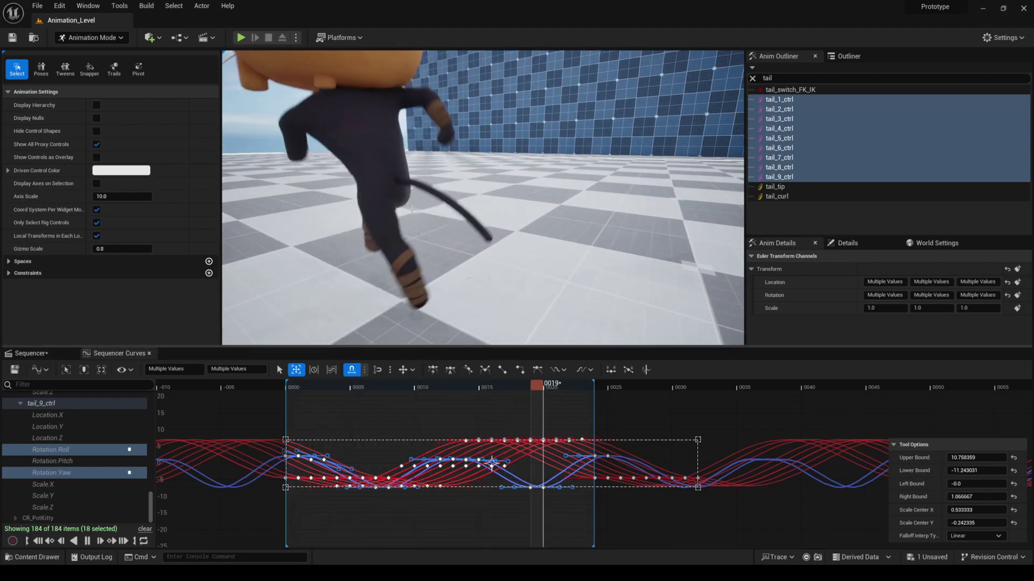
key("space")
left_click_drag(412, 440, 399, 411)
key("space")
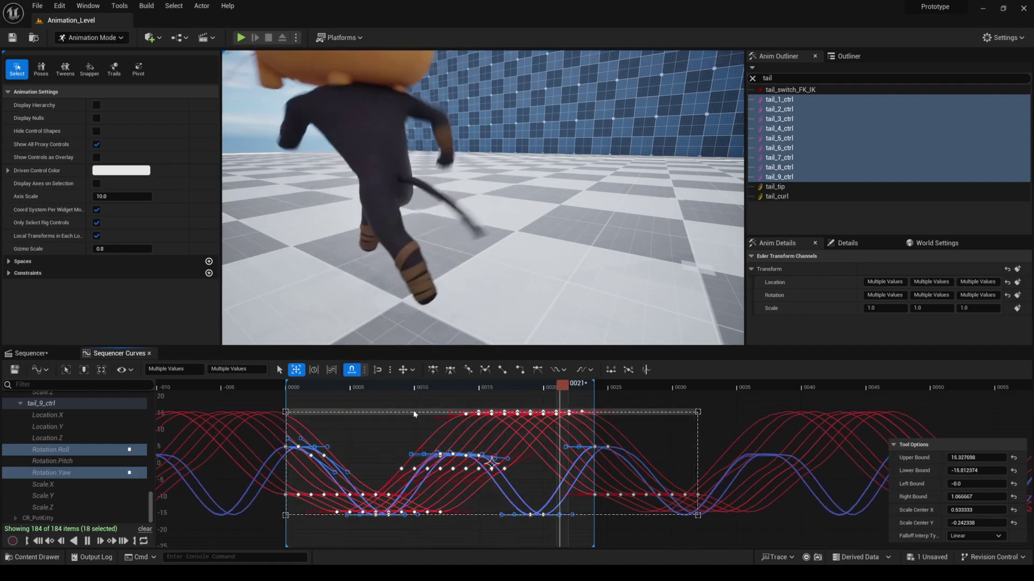
left_click_drag(412, 412, 430, 430)
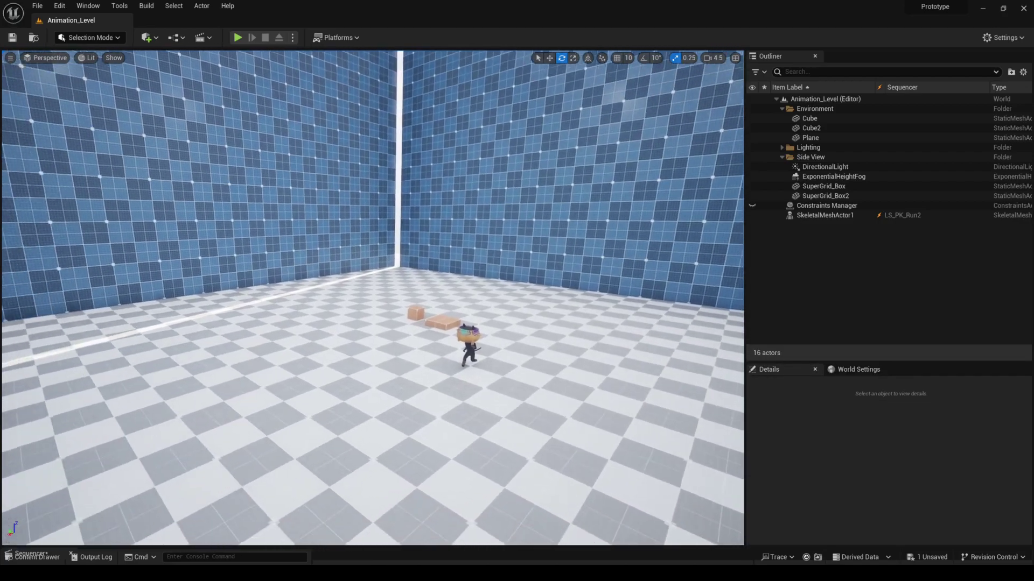
Fly the camera around the level in the Perspective view with the camera speed raised to 7.
right_click_drag(372, 296, 456, 300)
scroll(372, 296, "up", 2)
key("s")
key("w")
key("w")
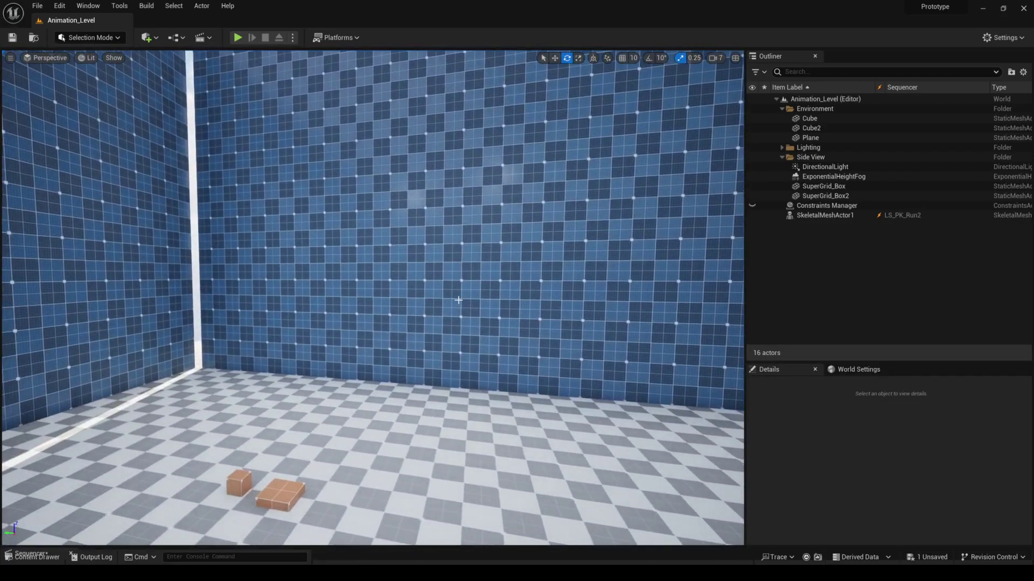
right_click_drag(469, 232, 452, 239)
right_click_drag(354, 300, 350, 303)
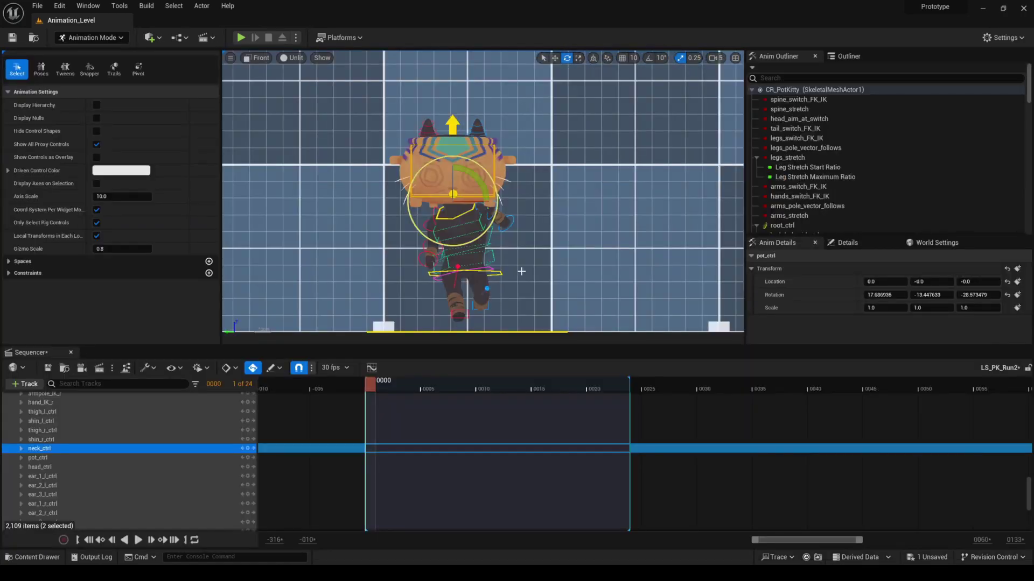
Switch the viewport from Front to Perspective and fly the camera around the character.
key("alt+g")
right_click_drag(526, 247, 446, 283)
key("s")
key("w")
key("w")
left_click(446, 282)
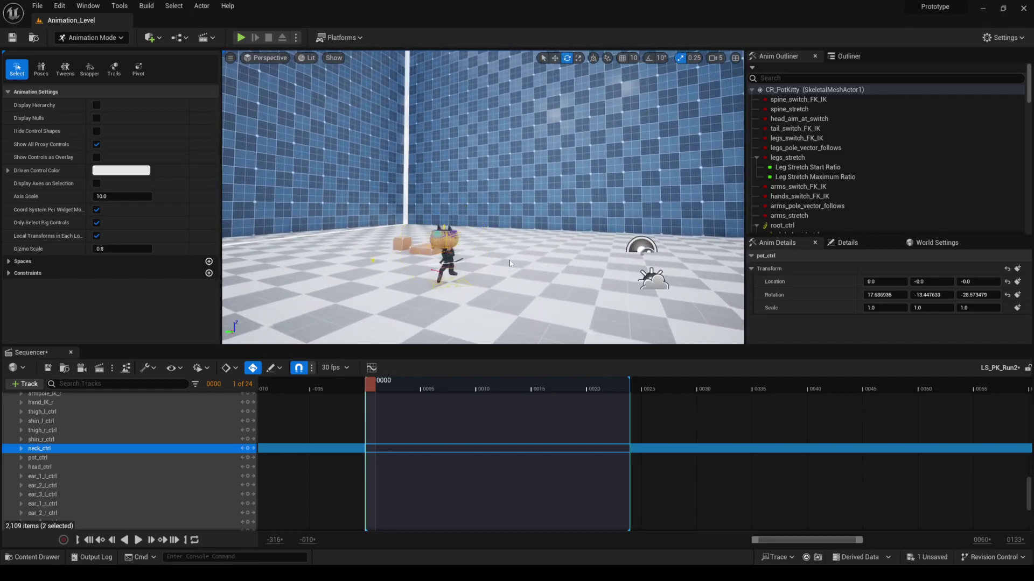
Switch the viewport between the Front, Left and Perspective views, finishing in the Left view.
key("alt+h")
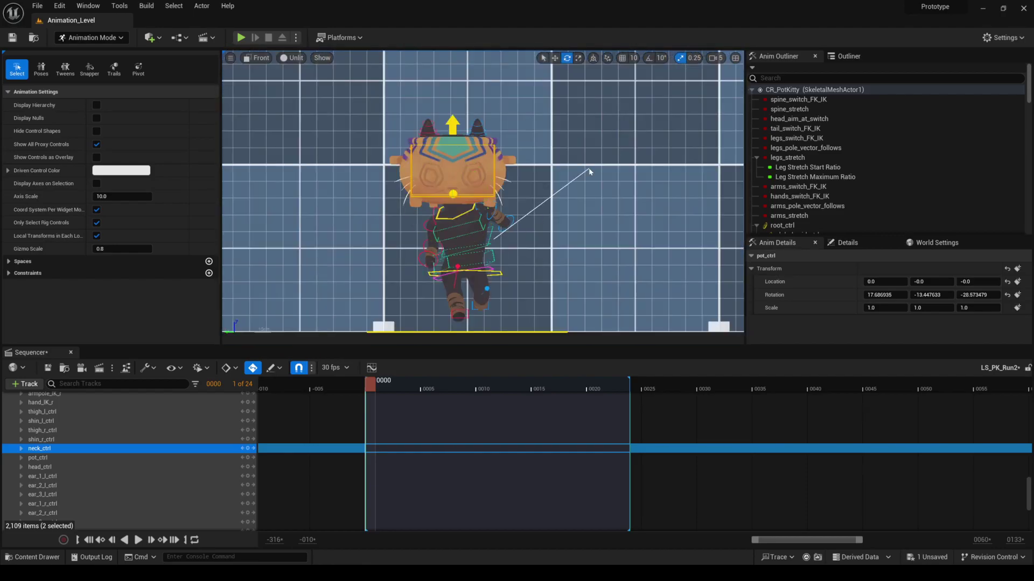
key("alt+k")
key("alt+g")
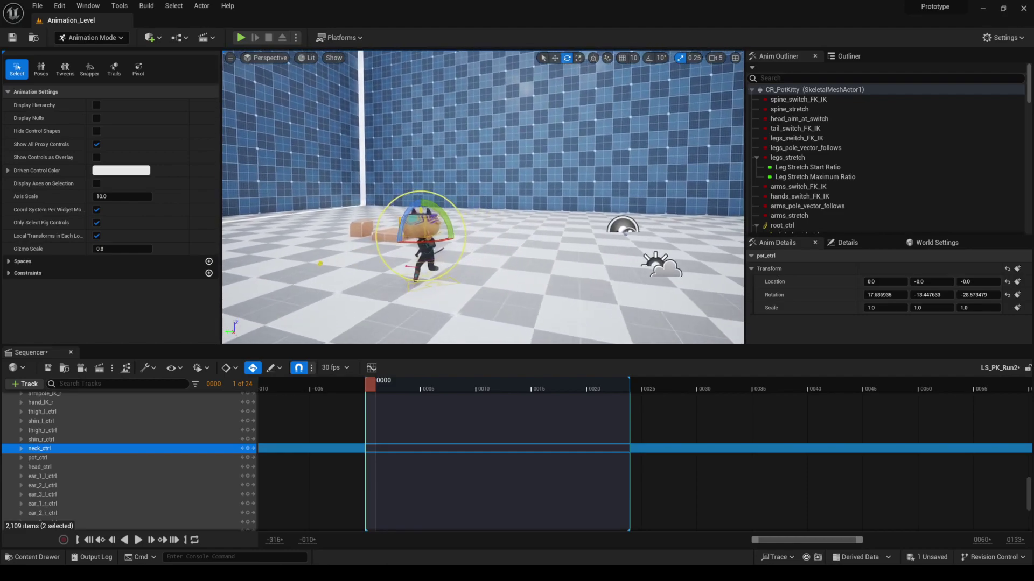
key("alt+h")
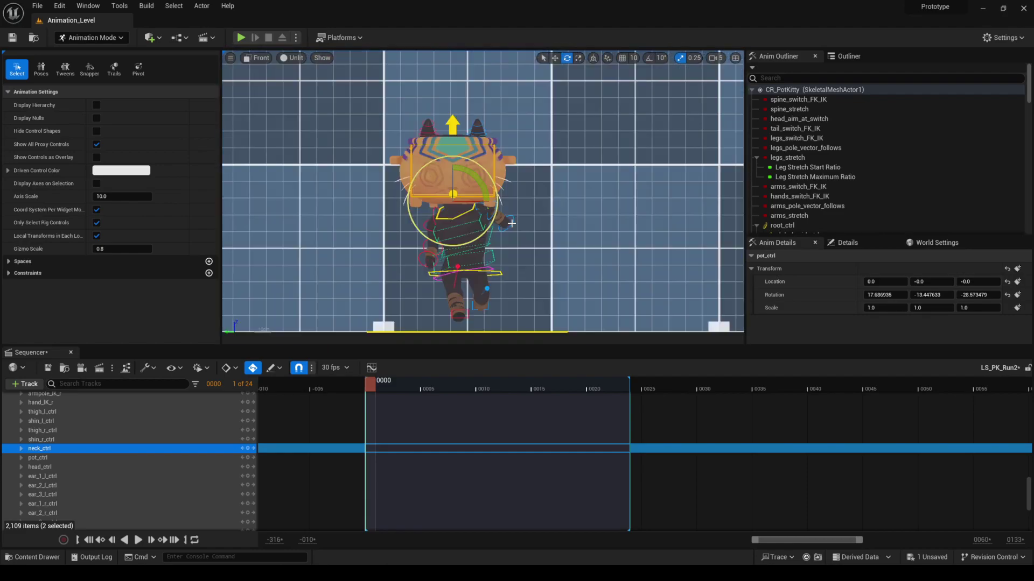
key("alt+g")
key("alt+h")
middle_click_drag(496, 227, 558, 167, "ctrl")
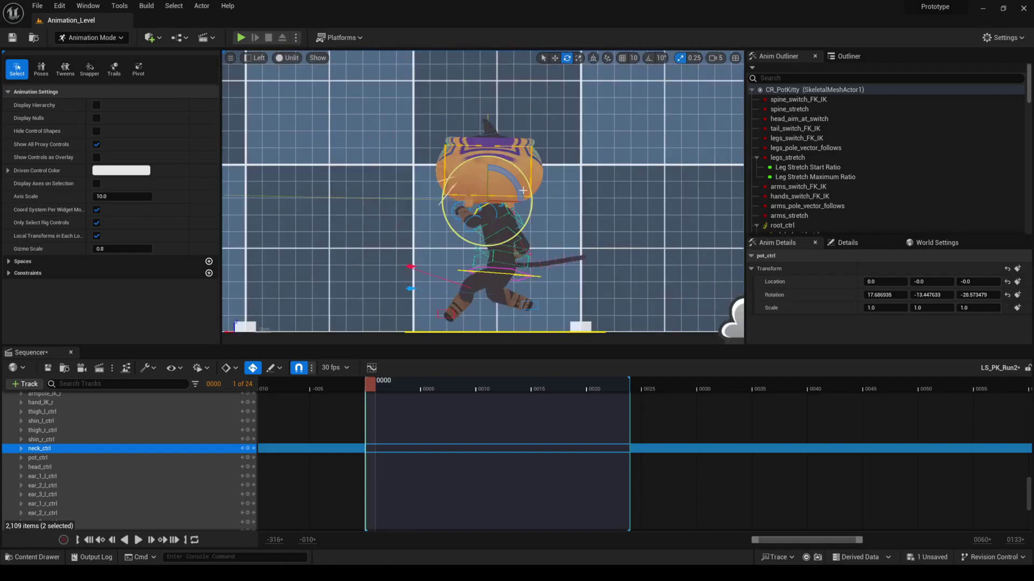
Set the Left view to Lit shading and turn off its Dynamic Shadows, Global Illumination and Specular lighting components.
left_click(288, 57)
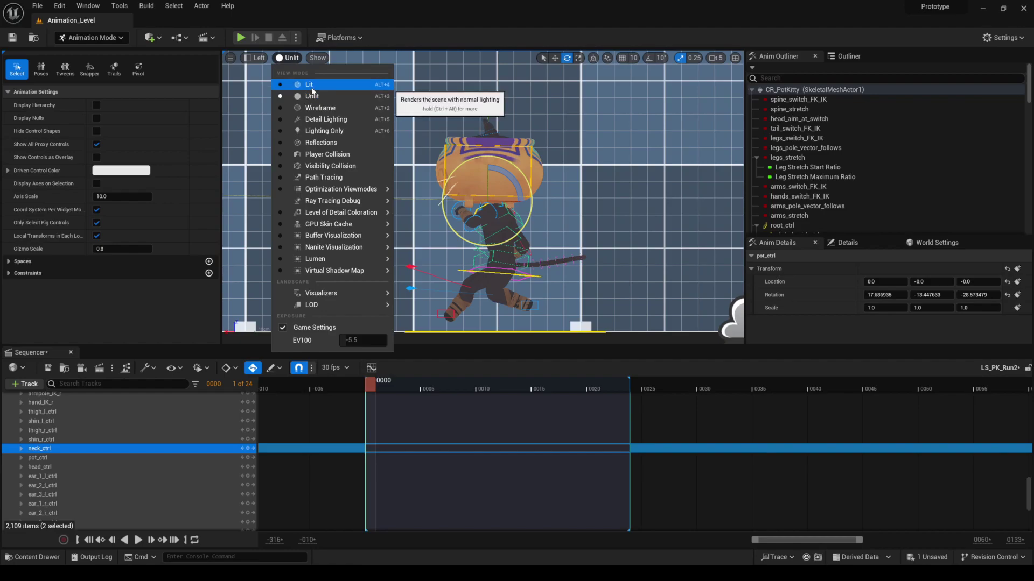
left_click(309, 86)
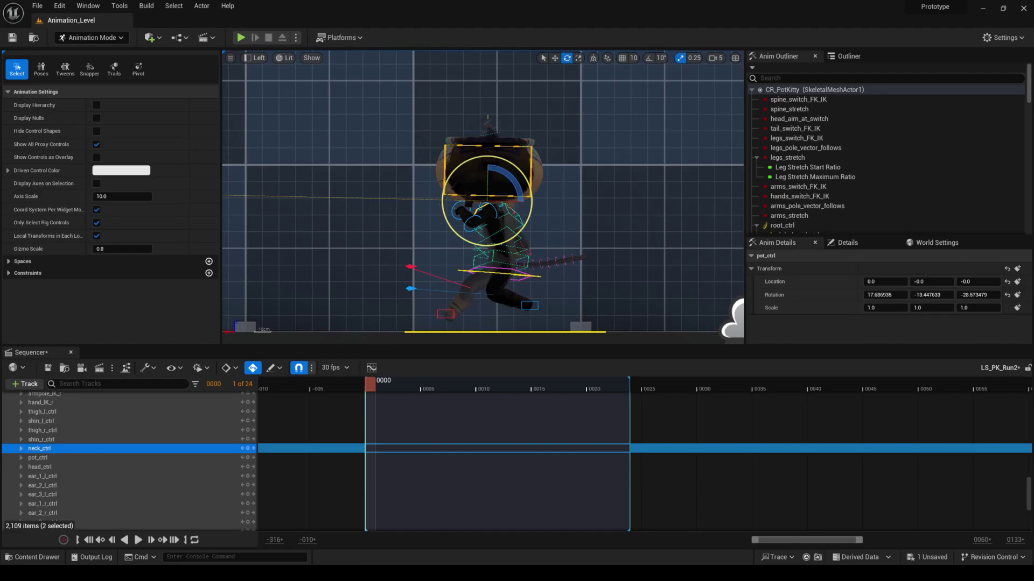
right_click_drag(471, 186, 493, 164)
left_click(311, 57)
mouse_move(363, 317)
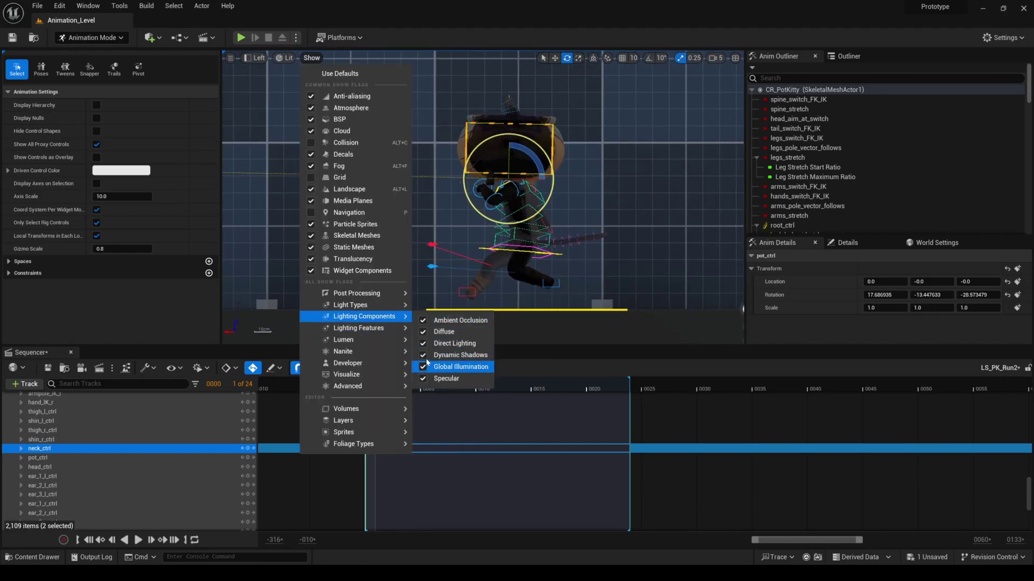
left_click(423, 355)
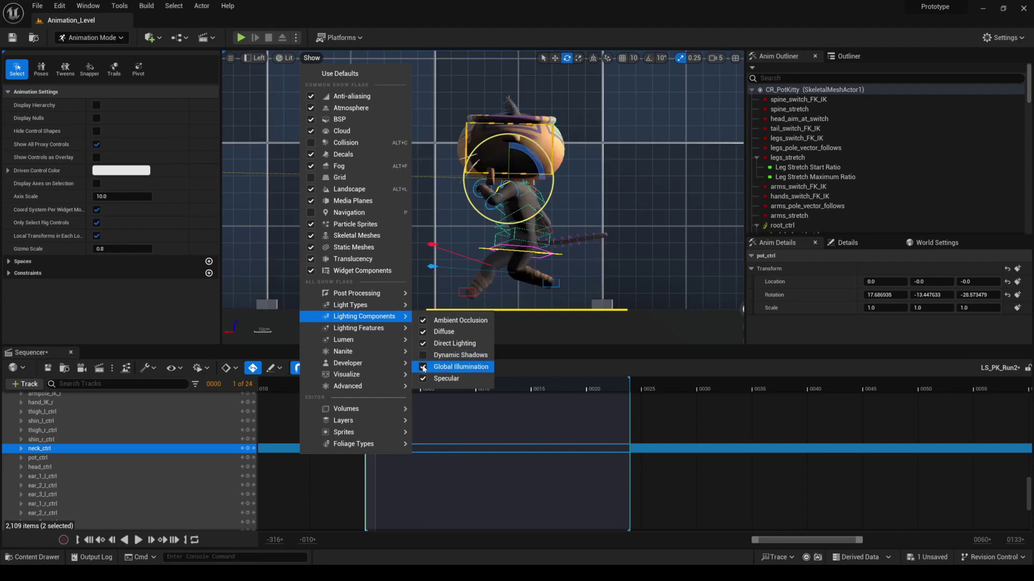
left_click(424, 367)
left_click(423, 379)
mouse_move(554, 257)
right_mouse_down()
mouse_move(542, 249)
mouse_move(538, 259)
right_mouse_up()
scroll(536, 246, "up", 1)
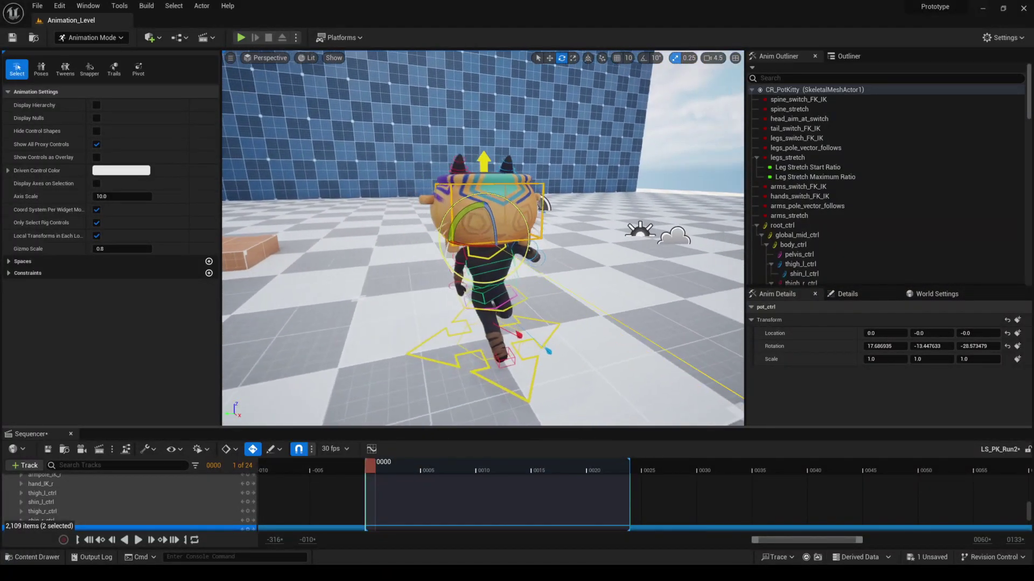
Orbit the Perspective view around the character with pot_ctrl selected.
left_click_drag(484, 238, 441, 241, "alt")
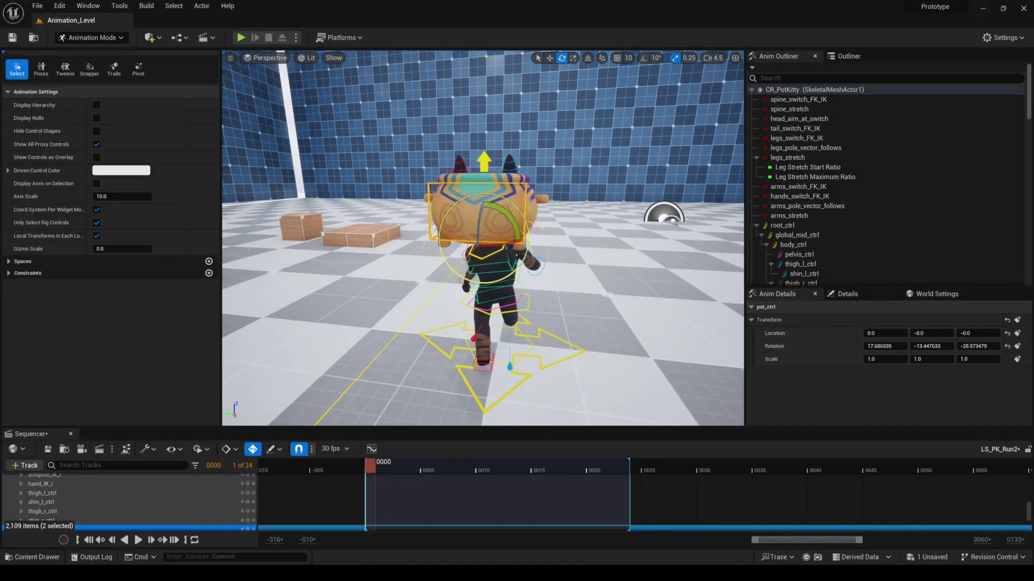